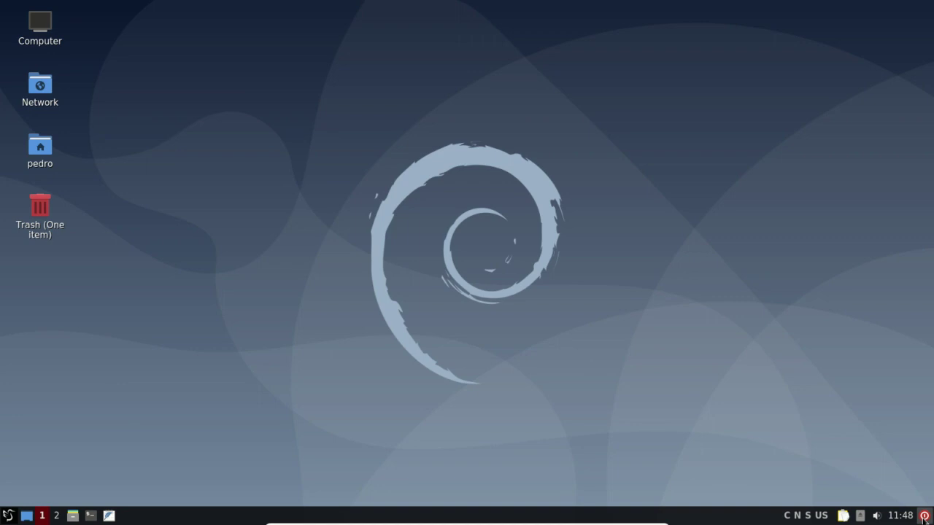
- Check the available session leave options without choosing one, and view the calendar for the current month
click(924, 516)
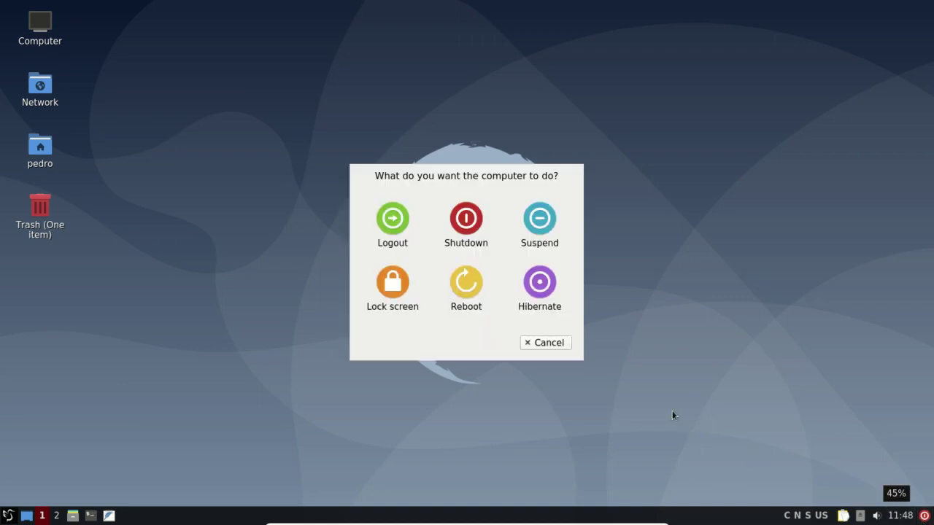
click(556, 346)
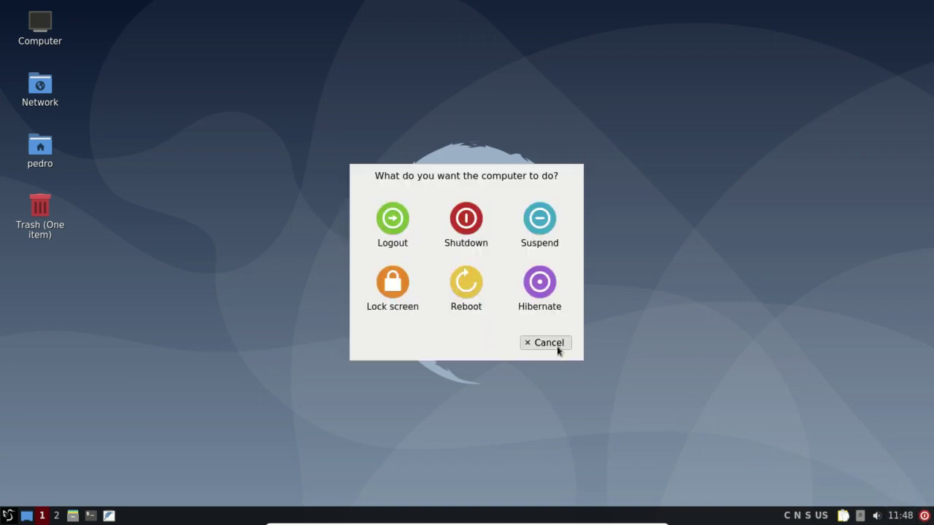
click(905, 517)
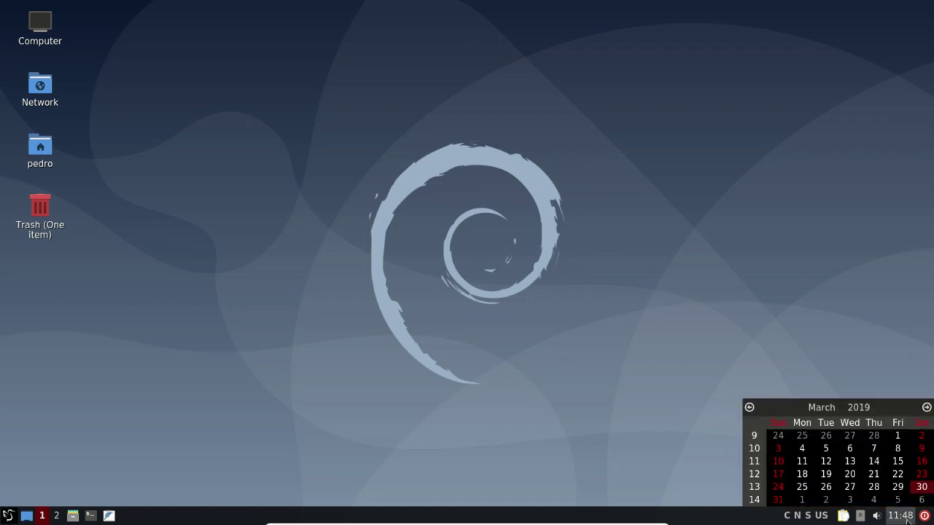
click(907, 519)
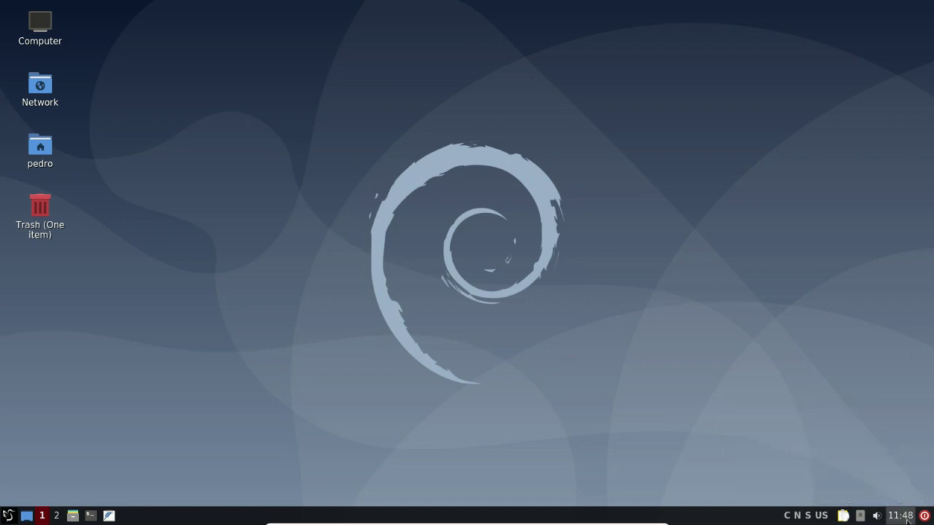
- Look at the volume mixer and check the removable media manager for devices
click(877, 517)
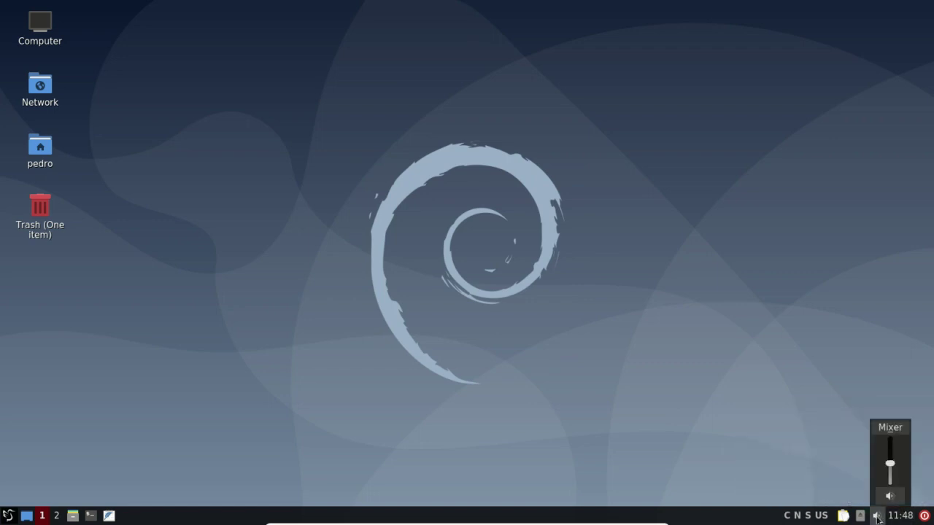
click(877, 517)
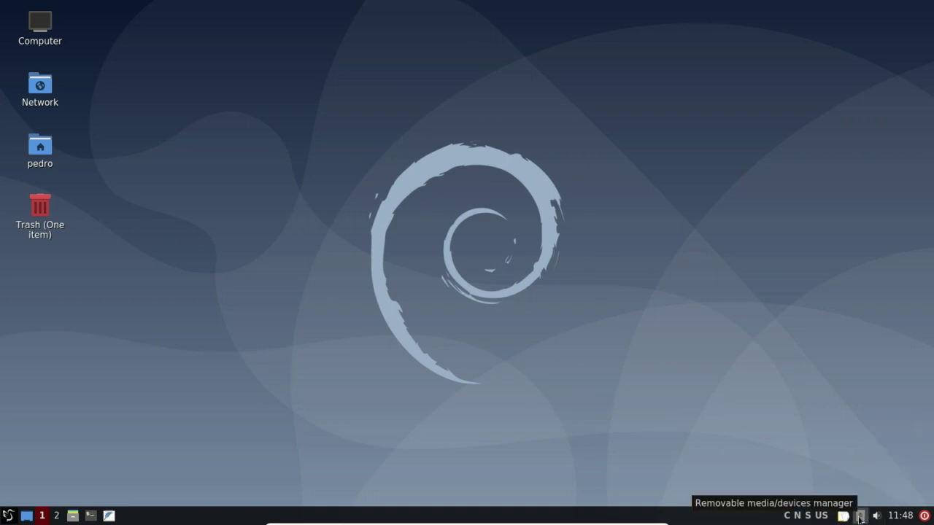
click(860, 516)
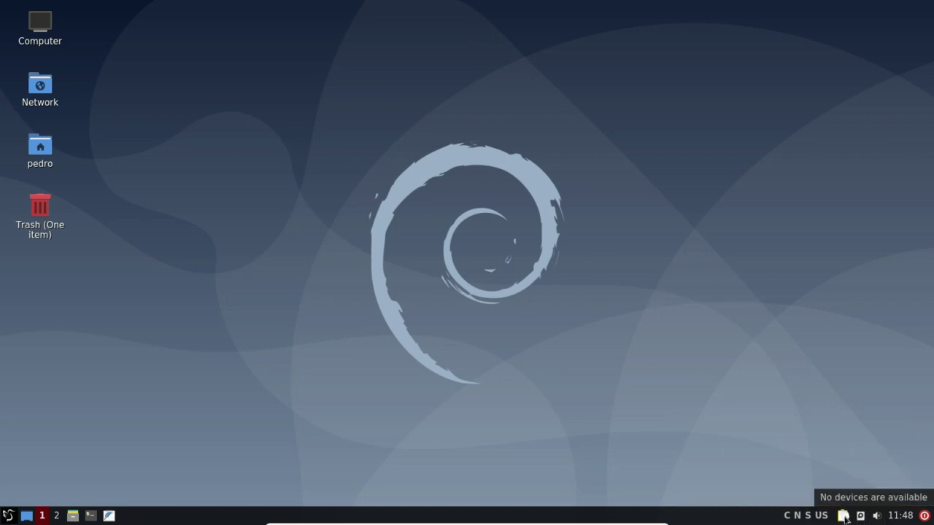
- Quit the Qlipper clipboard manager running in the system tray
right_click(843, 517)
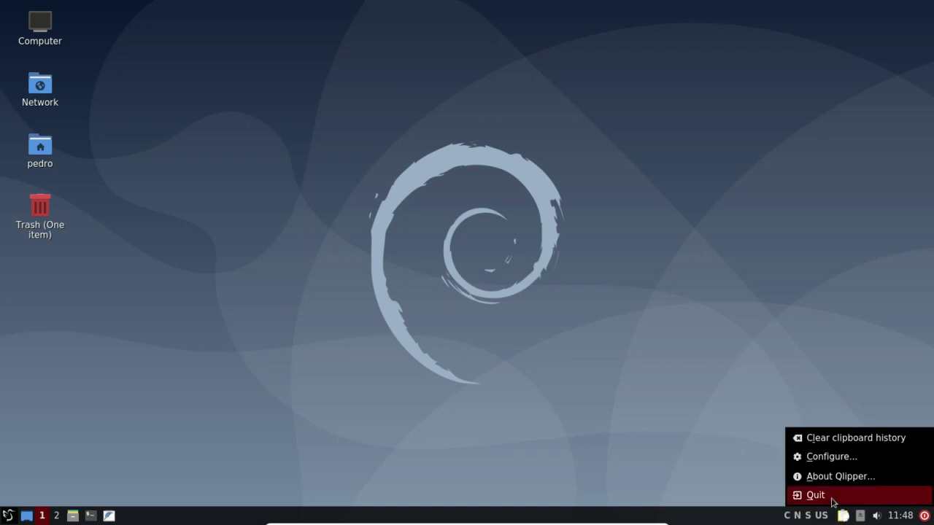
click(833, 501)
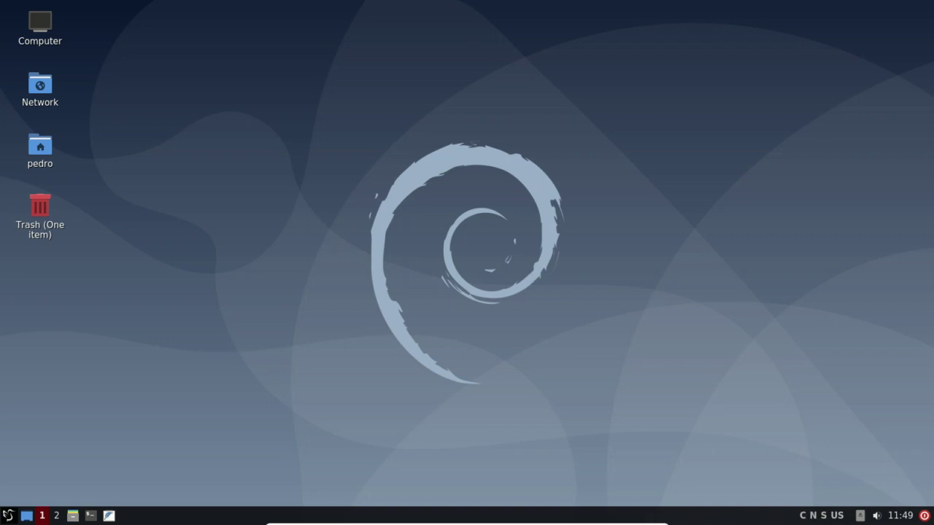
- Open the FeatherPad text editor, view its About information, and close the editor
click(108, 517)
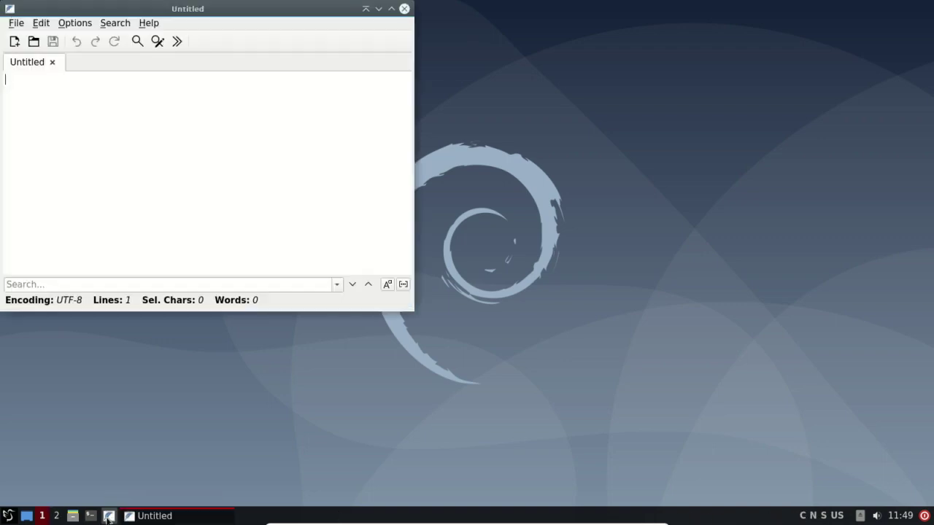
click(148, 23)
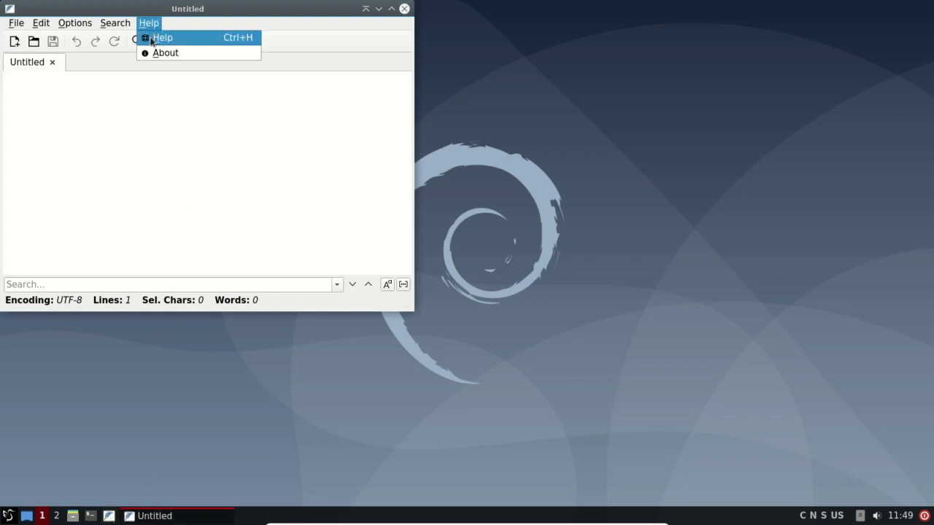
click(155, 54)
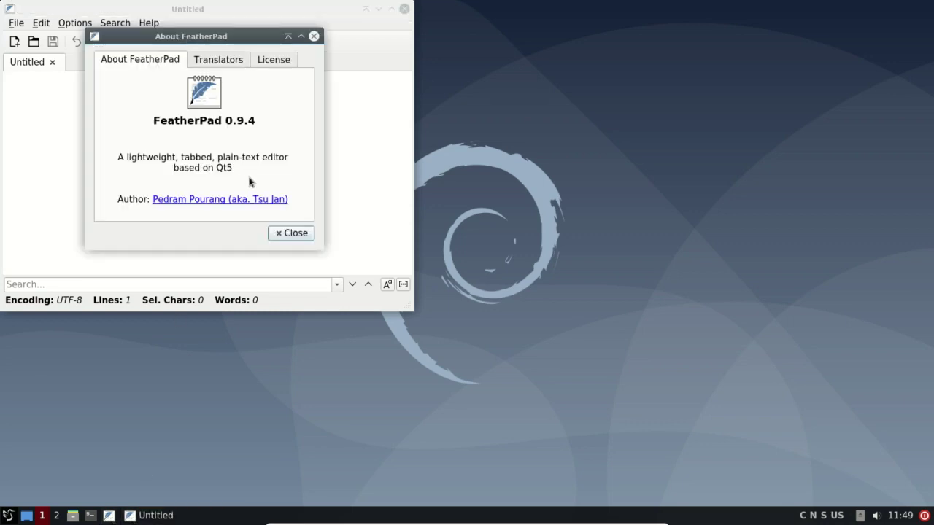
click(288, 233)
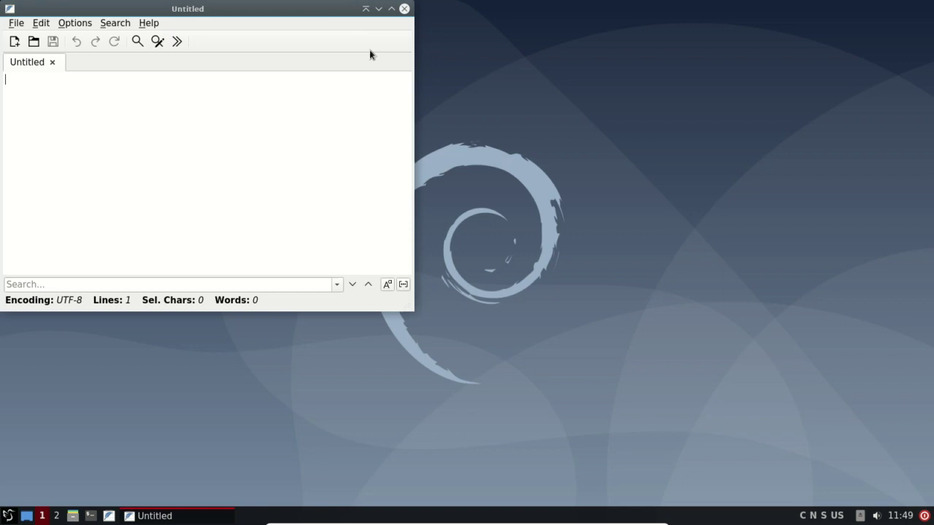
click(404, 8)
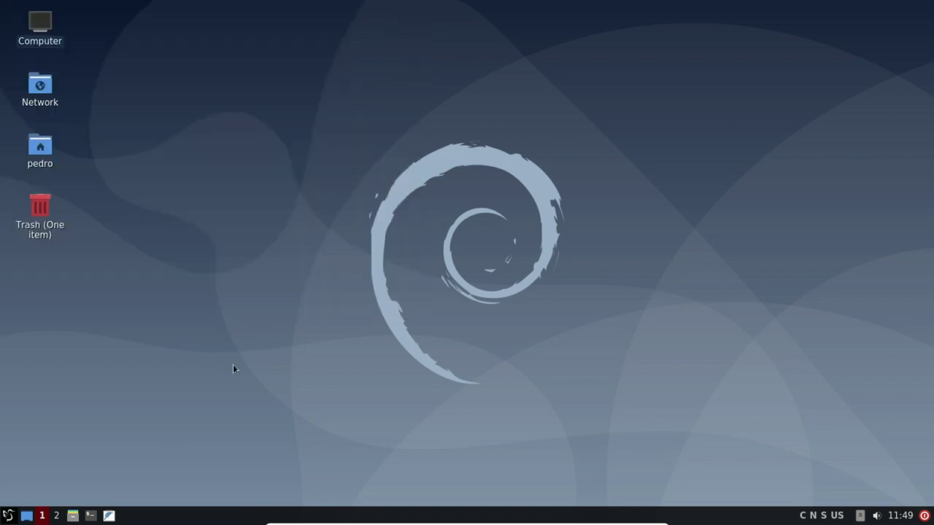
- Open a terminal and a file manager window on the home folder, moving the file manager slightly away from the screen corner
click(89, 517)
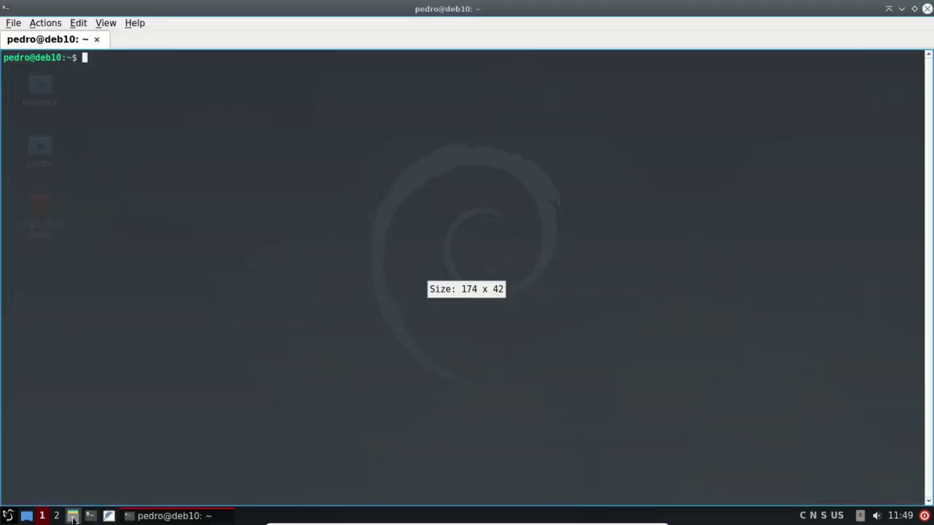
click(73, 517)
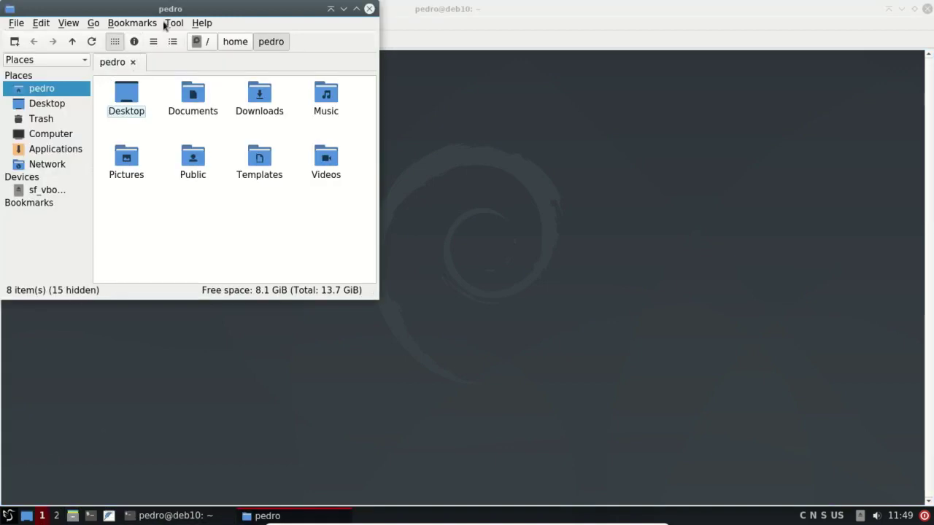
drag(181, 9, 254, 24)
click(280, 442)
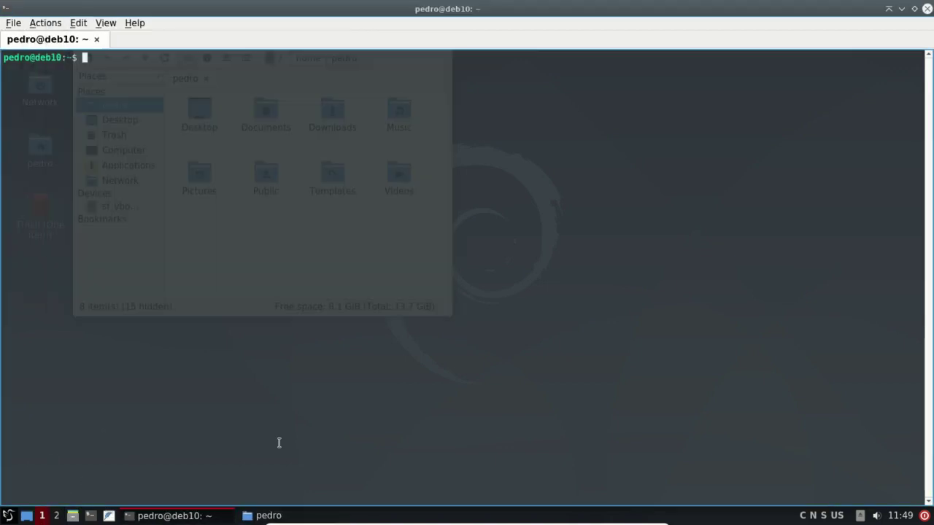
text(cat /etc/group)
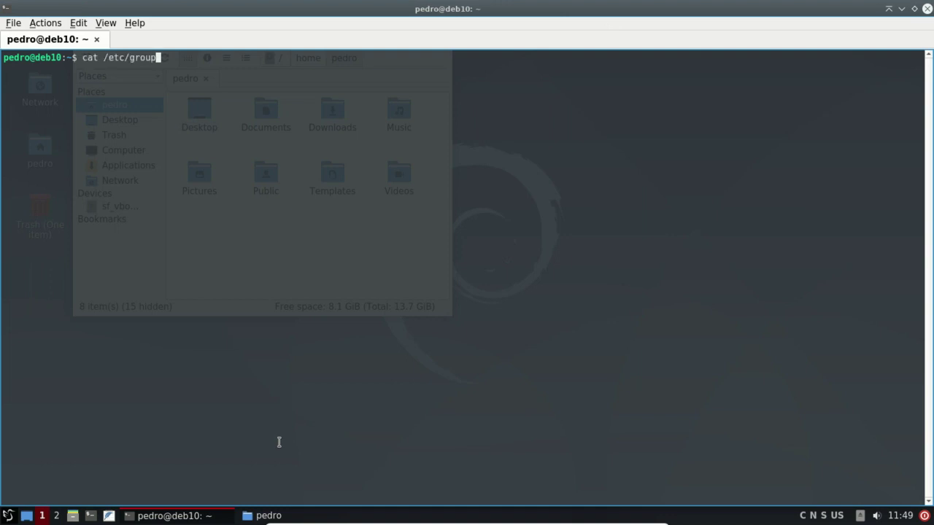
key(ctrl+u)
- Bring the file manager back to the front, view its About information, and close its window
click(269, 516)
click(275, 41)
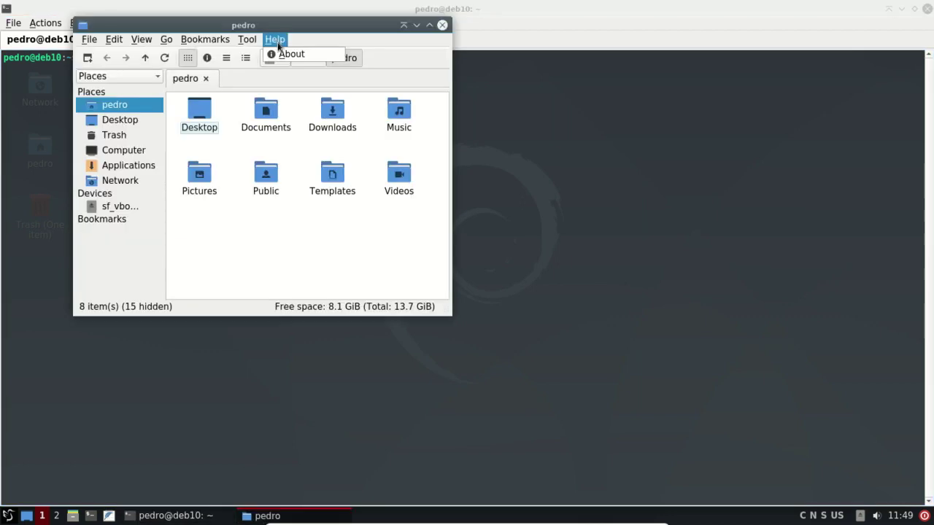
click(282, 55)
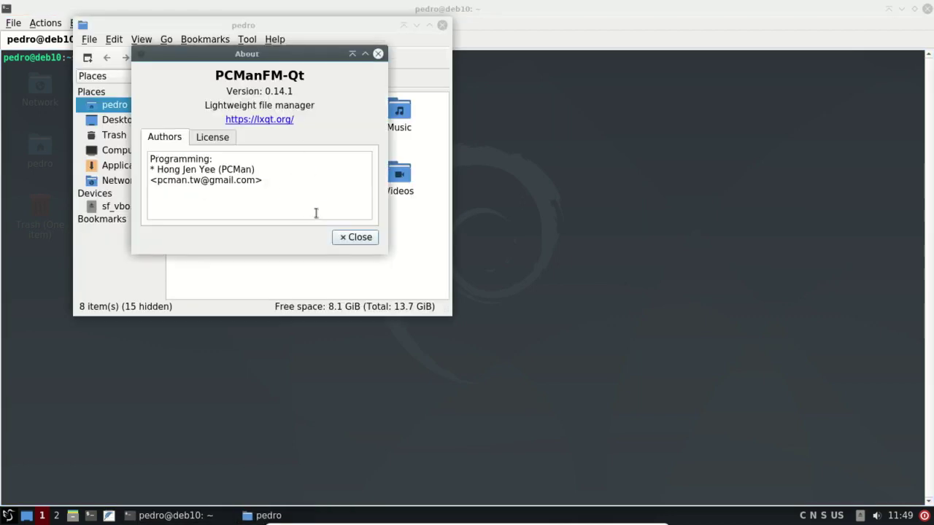
click(352, 240)
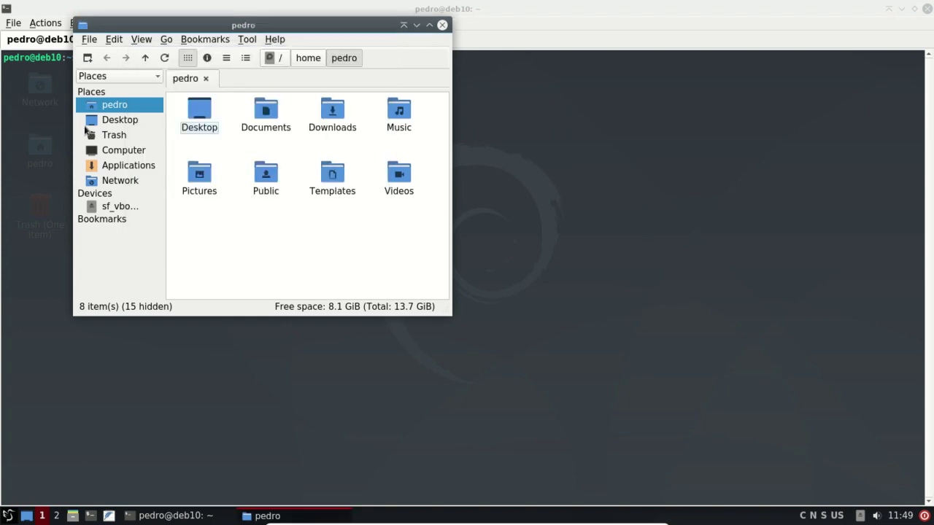
click(91, 41)
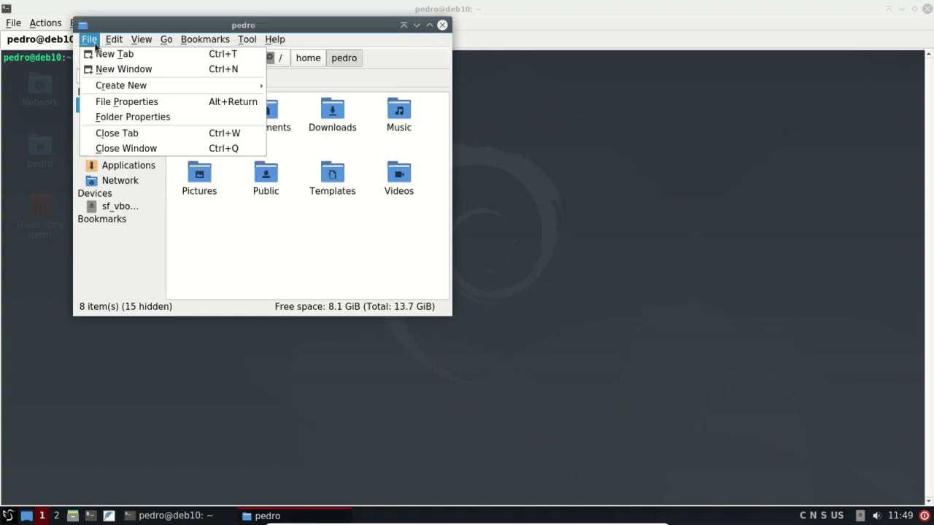
click(124, 149)
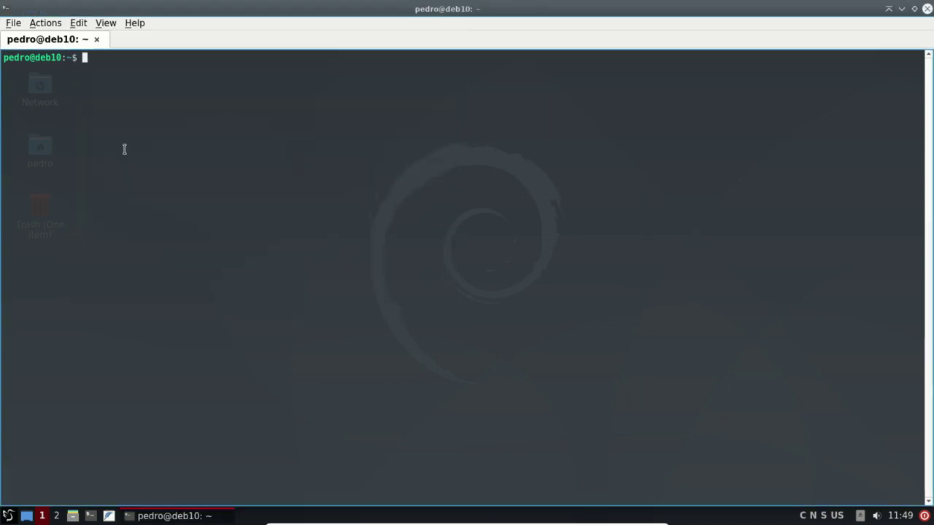
- View the About Qt information of the terminal and dismiss it
click(126, 23)
click(146, 56)
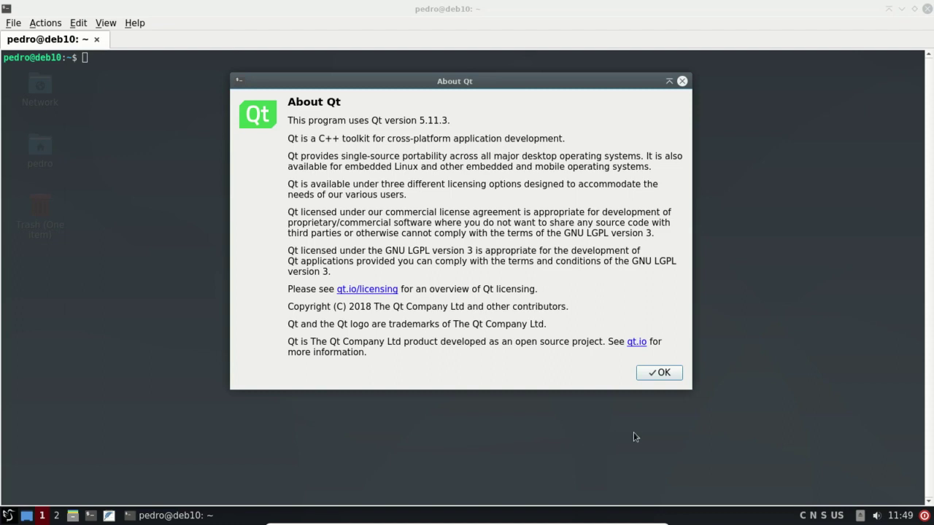
click(669, 378)
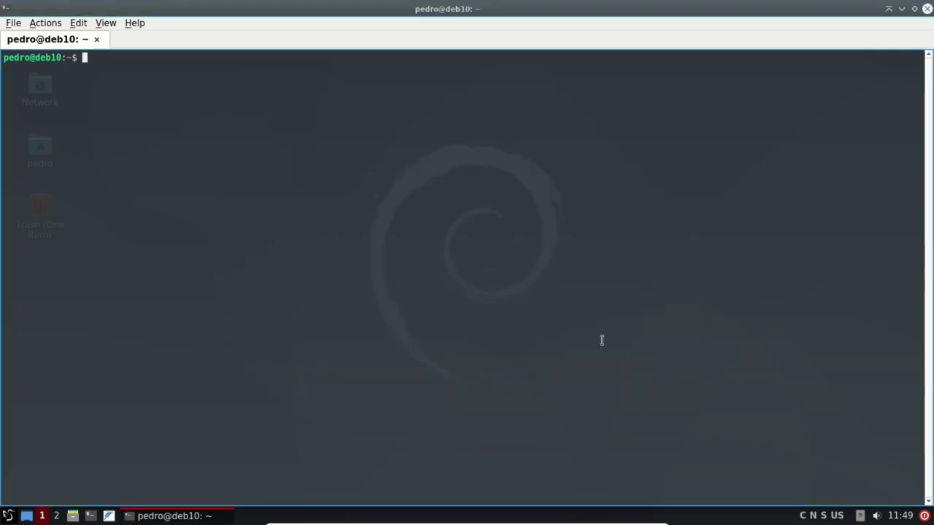
- Show the host and system details with hostnamectl and the disk usage with df -h
text(hostnamectl)
key(Return)
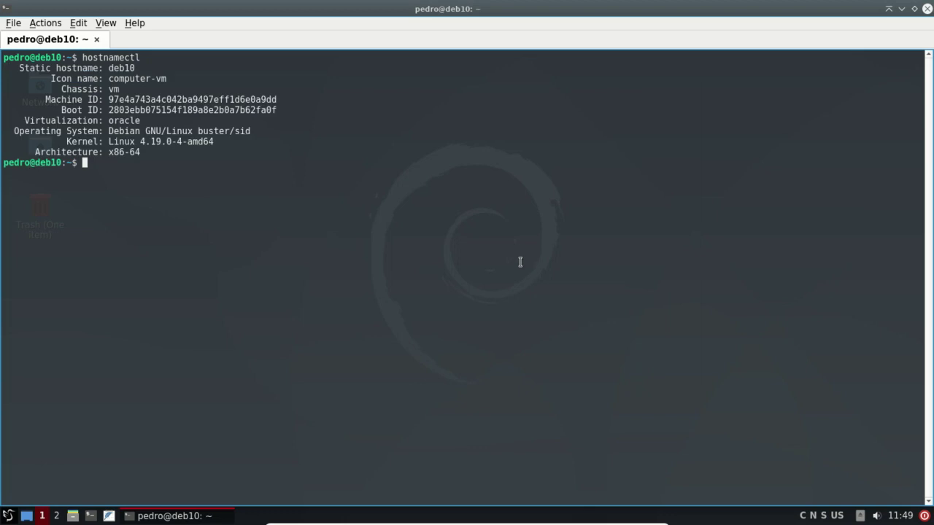
text(df -h)
key(Return)
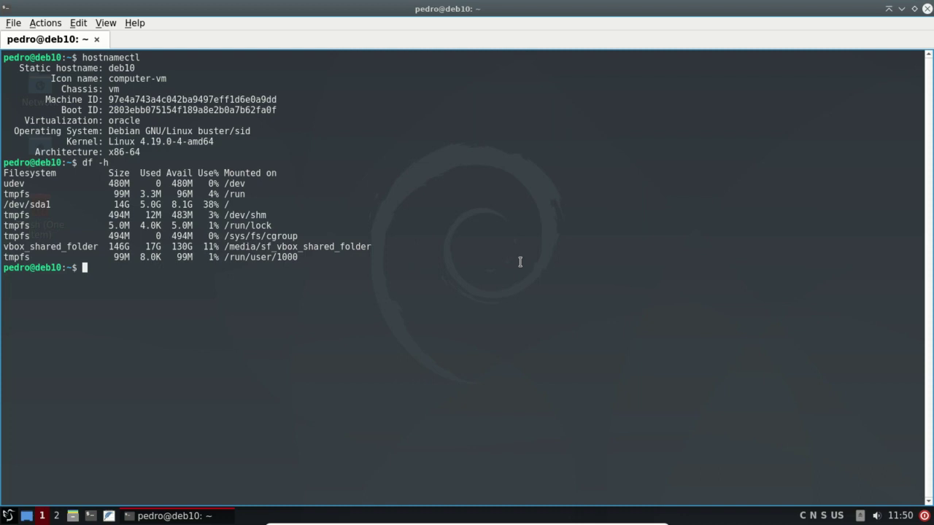
- Run top in the terminal to examine the system's memory use and running processes
text(top)
key(BackSpace)
key(BackSpace)
key(BackSpace)
text(top)
key(Return)
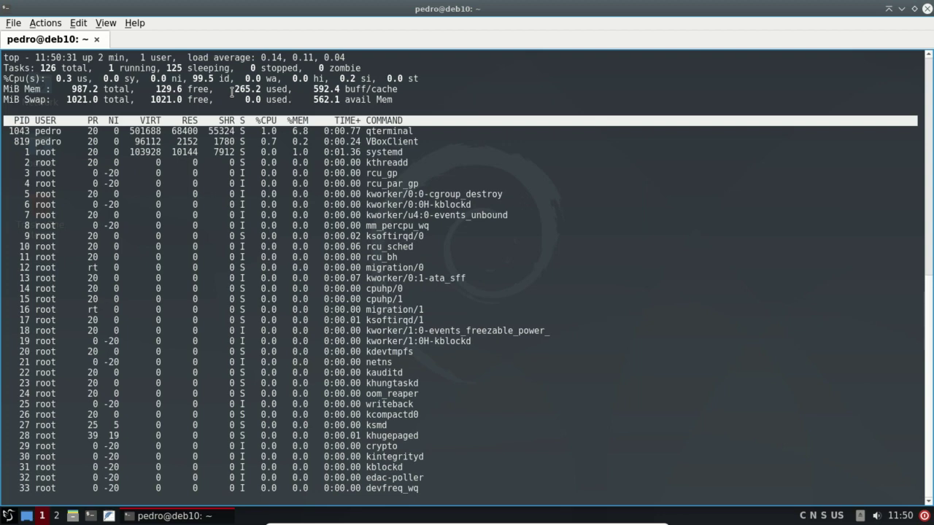
- Leave top with a cleared terminal screen and end the shell session with exit
text(qcla)
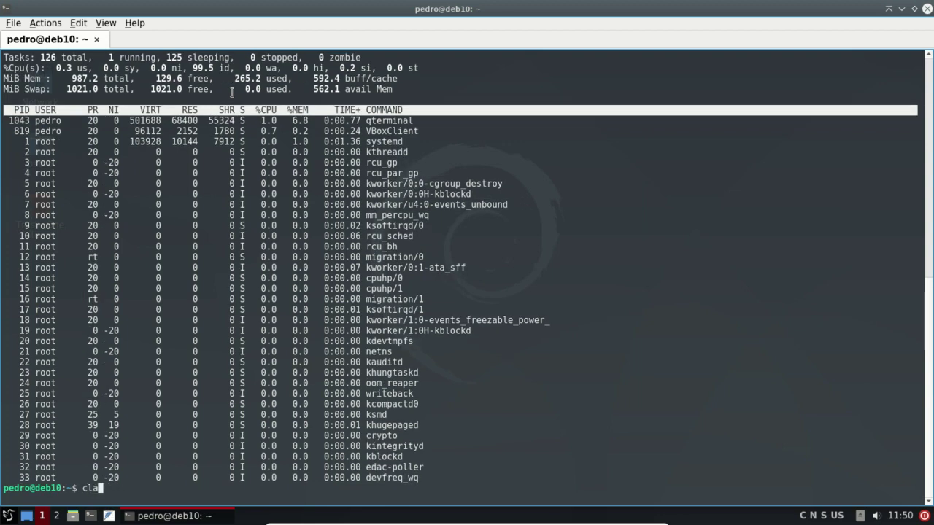
key(BackSpace)
text(ear)
key(Return)
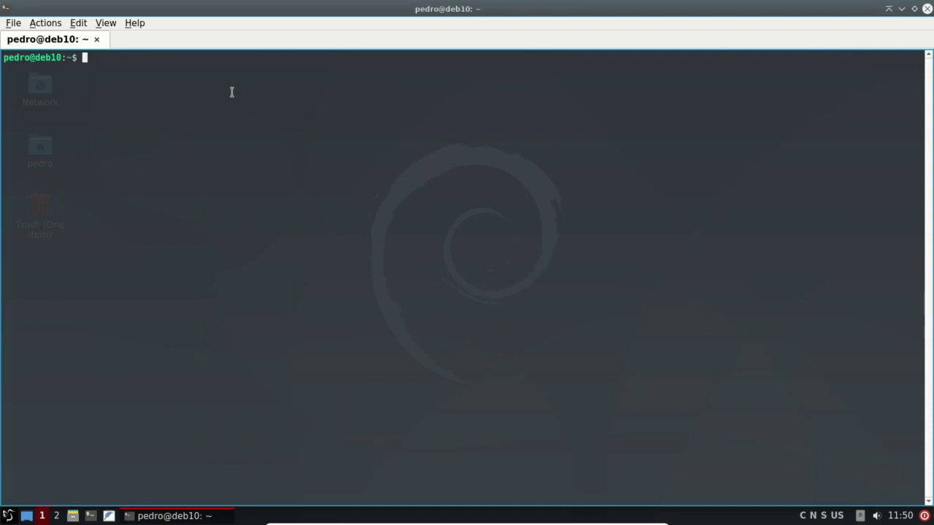
text(exit)
key(Return)
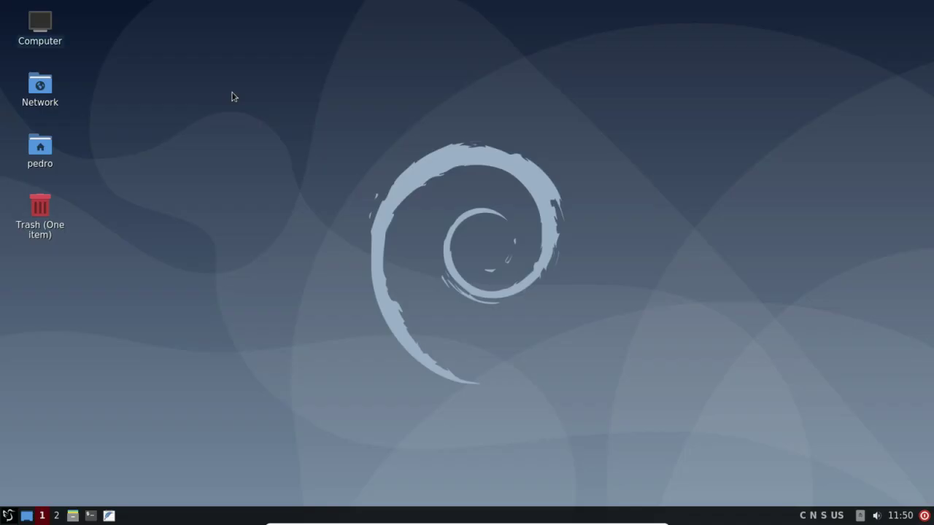
- Look over the Graphics and Internet application categories and launch Firefox ESR
click(8, 516)
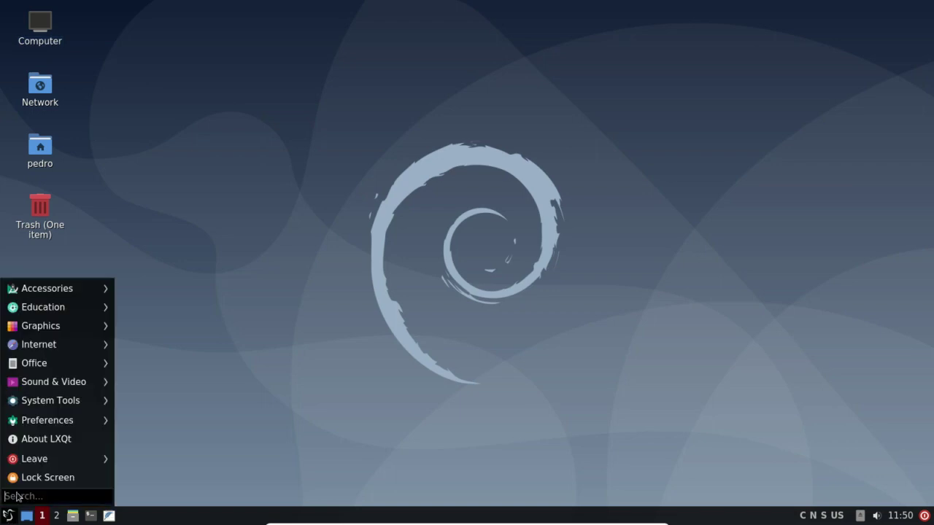
mouse_move(50, 295)
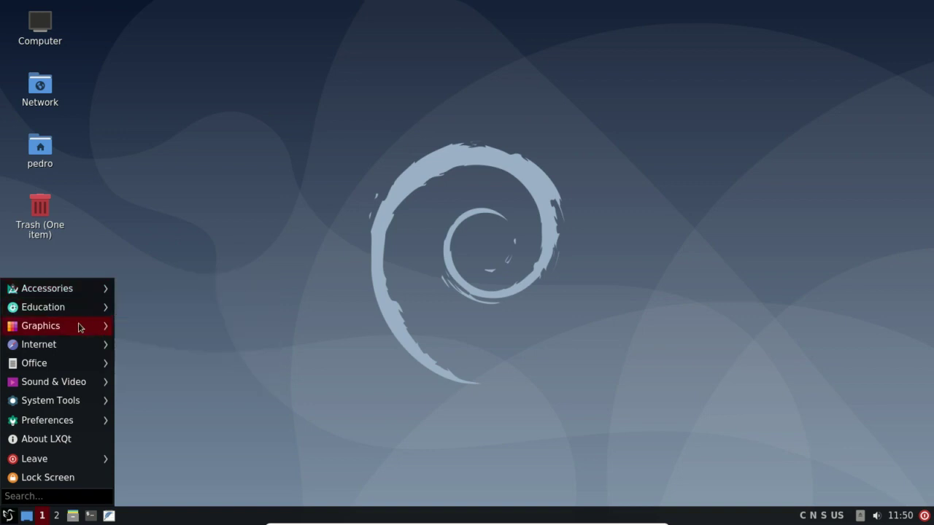
mouse_move(80, 327)
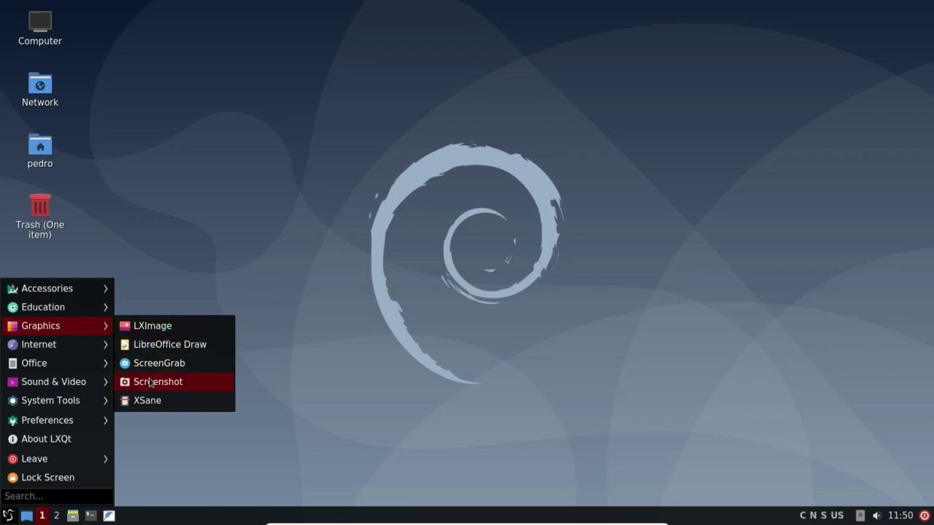
mouse_move(107, 349)
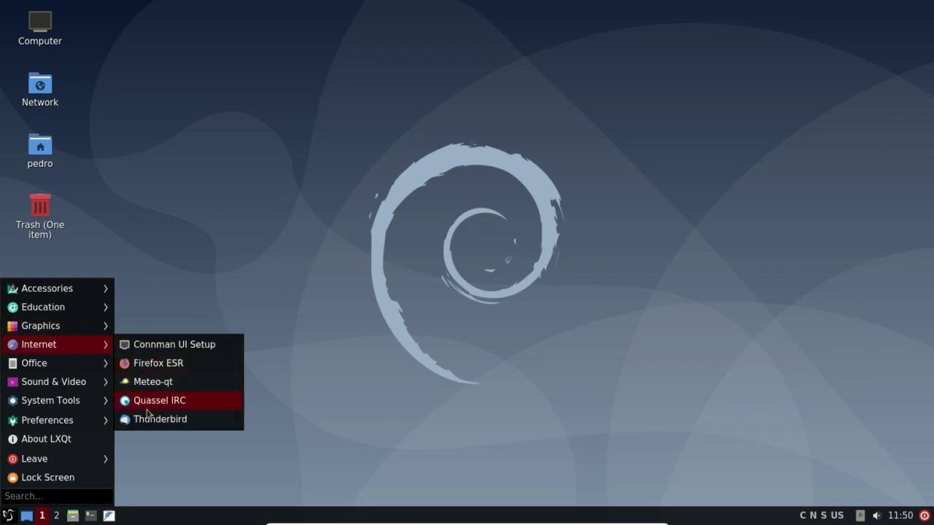
click(145, 368)
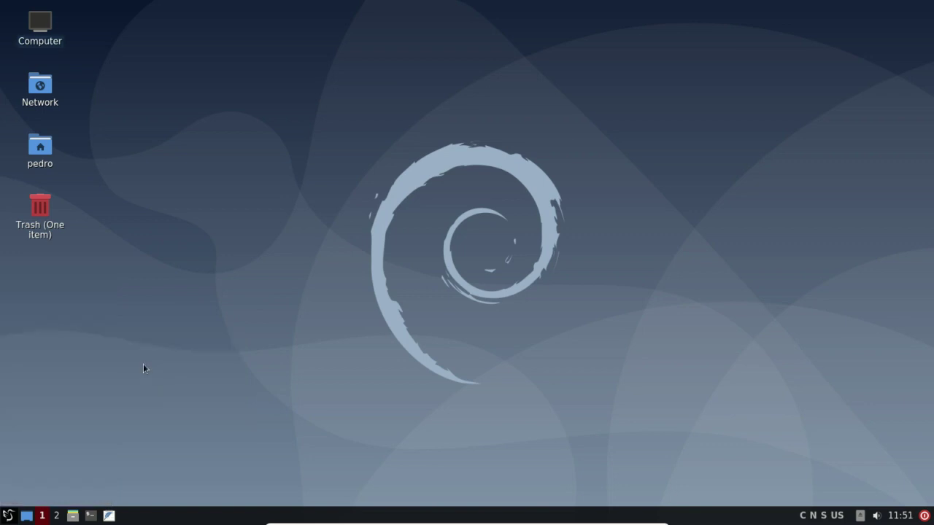
- Launch LibreOffice Draw from the Graphics applications
click(9, 517)
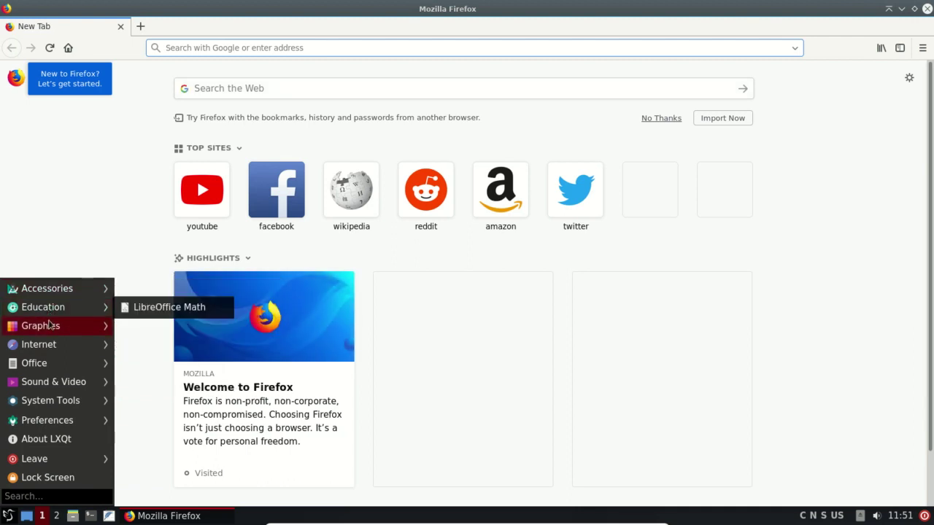
mouse_move(49, 330)
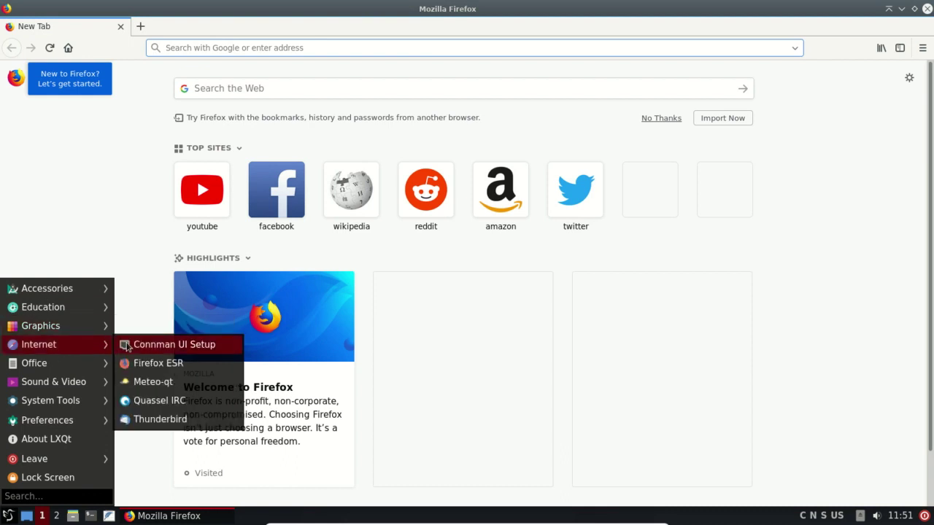
click(128, 346)
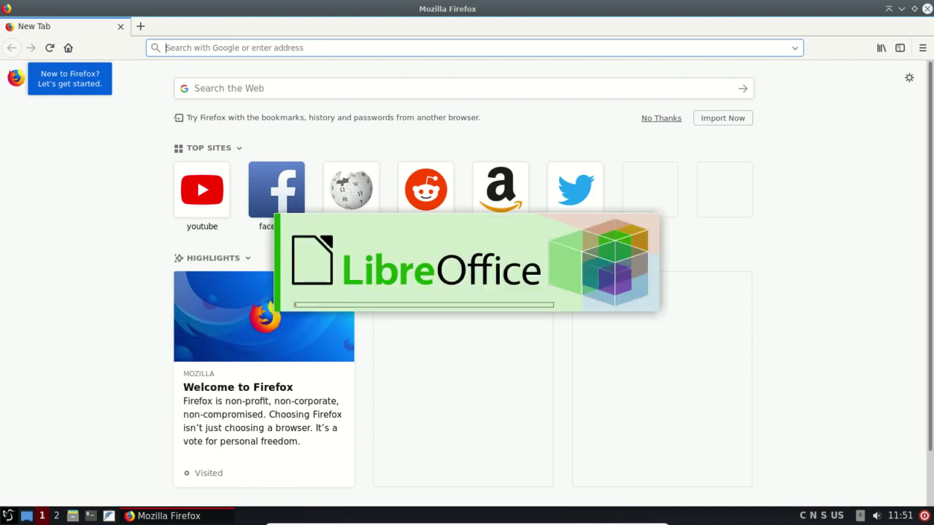
- Look over the installed Internet and Office programs and minimize all windows to show the desktop
click(7, 516)
mouse_move(26, 346)
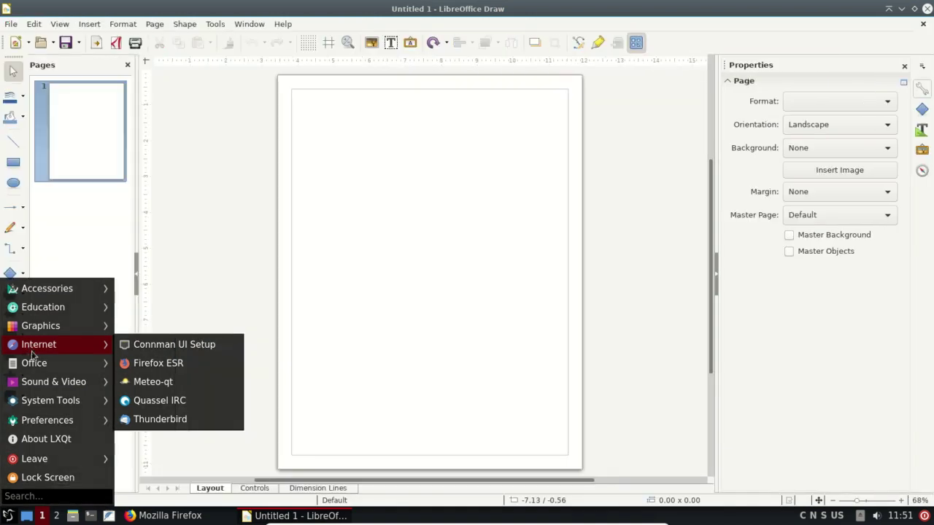
mouse_move(32, 364)
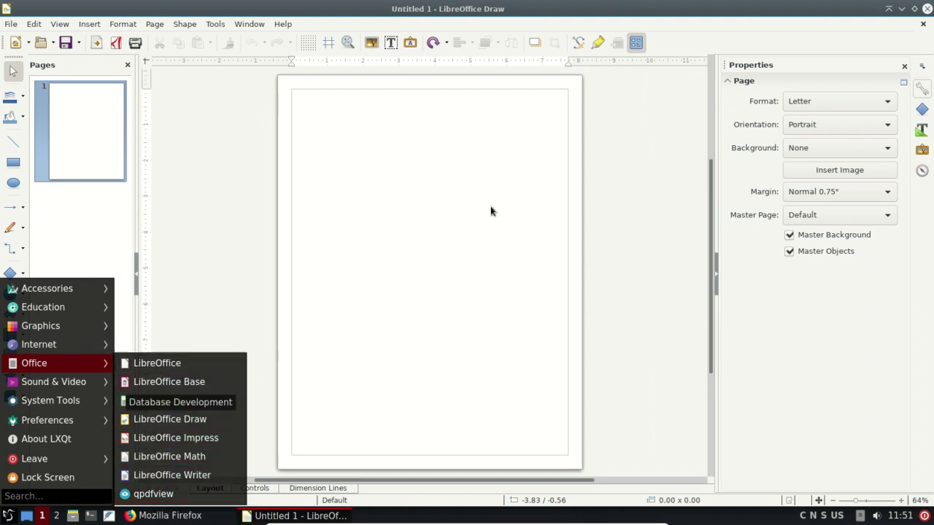
click(26, 518)
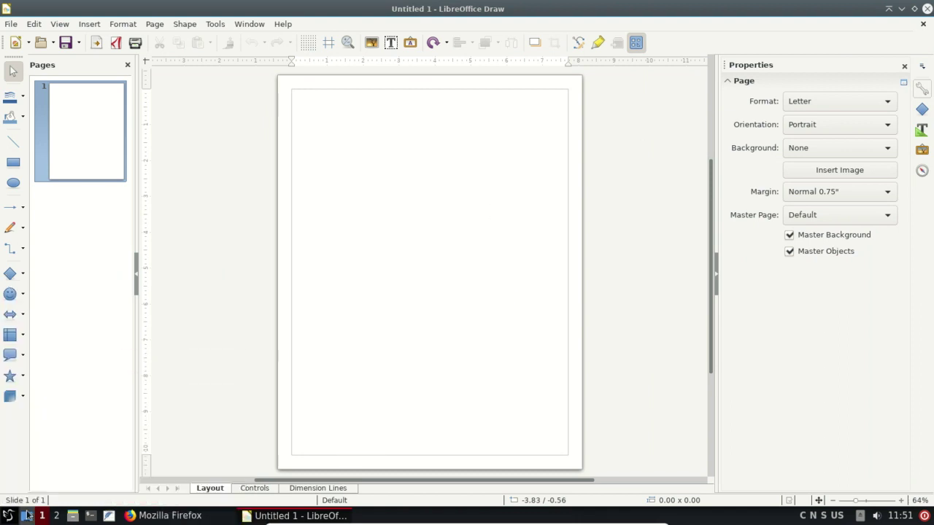
click(25, 517)
- Open PulseAudio Volume Control from the Sound & Video applications, view its playback settings and close it
click(8, 516)
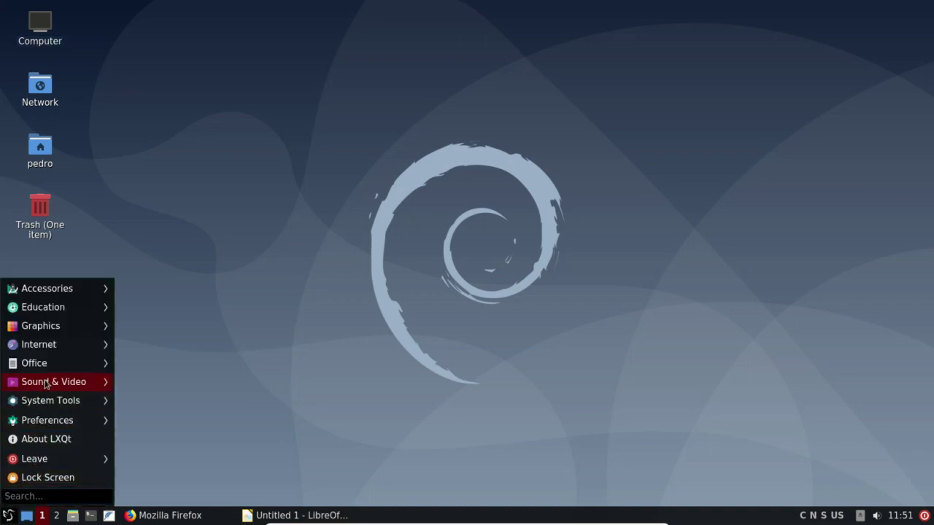
mouse_move(45, 385)
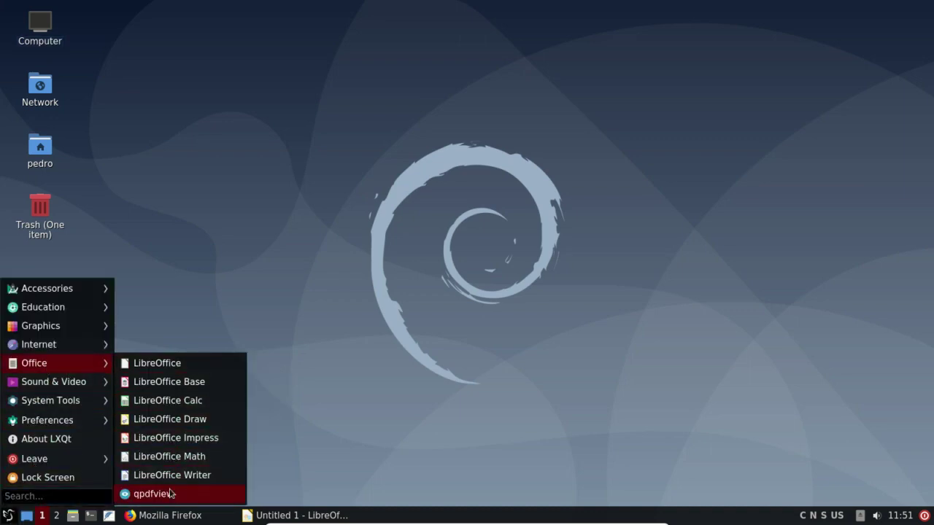
mouse_move(106, 382)
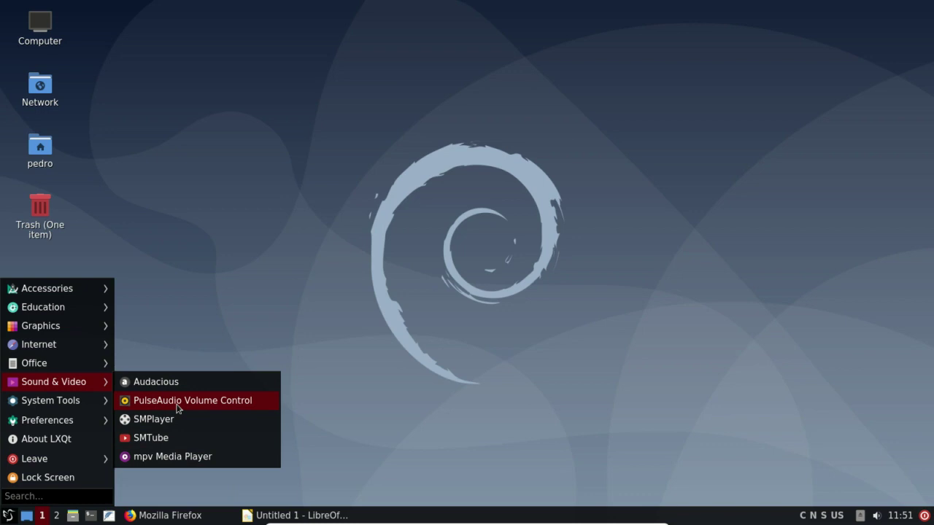
mouse_move(106, 401)
click(150, 400)
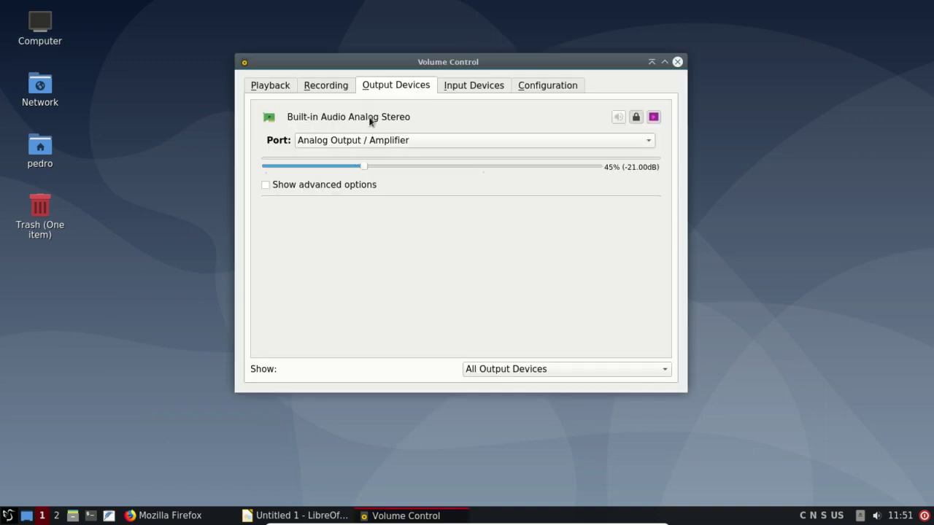
click(285, 88)
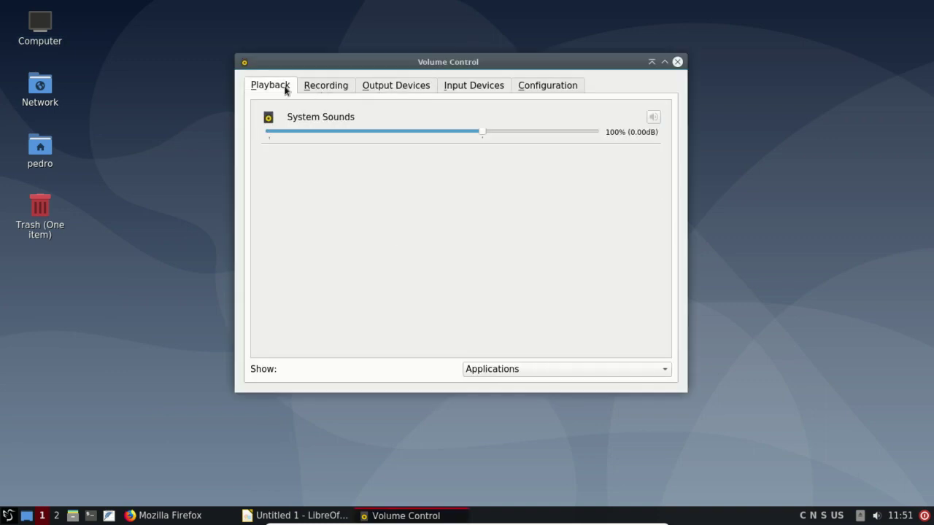
click(679, 63)
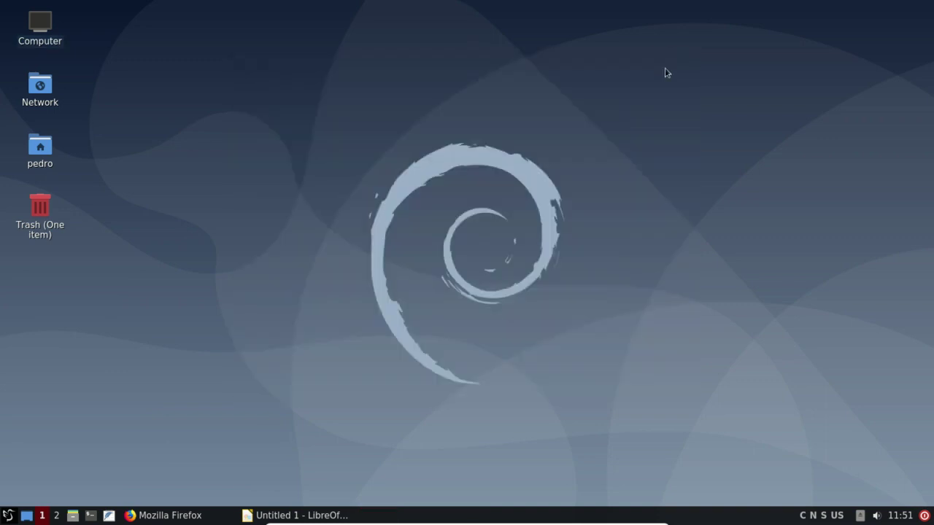
- Launch the qps process viewer from the System Tools applications
click(8, 515)
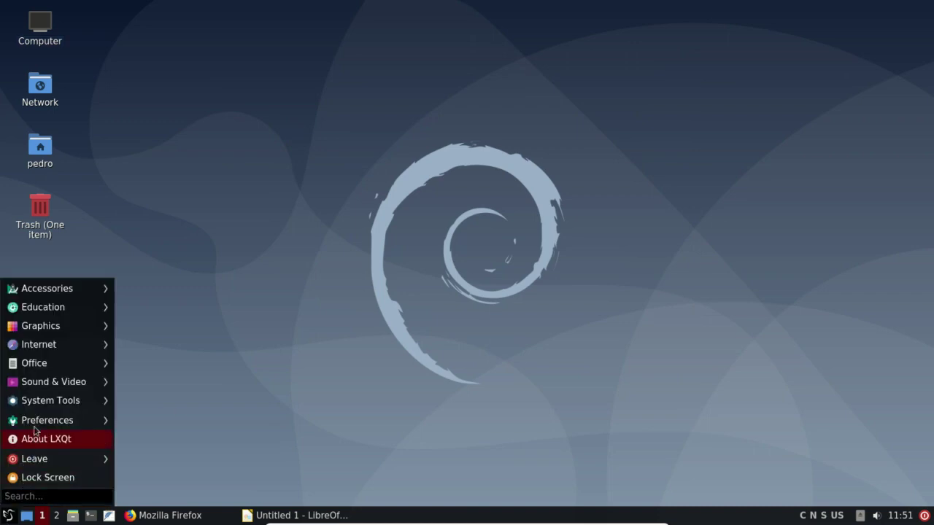
mouse_move(52, 405)
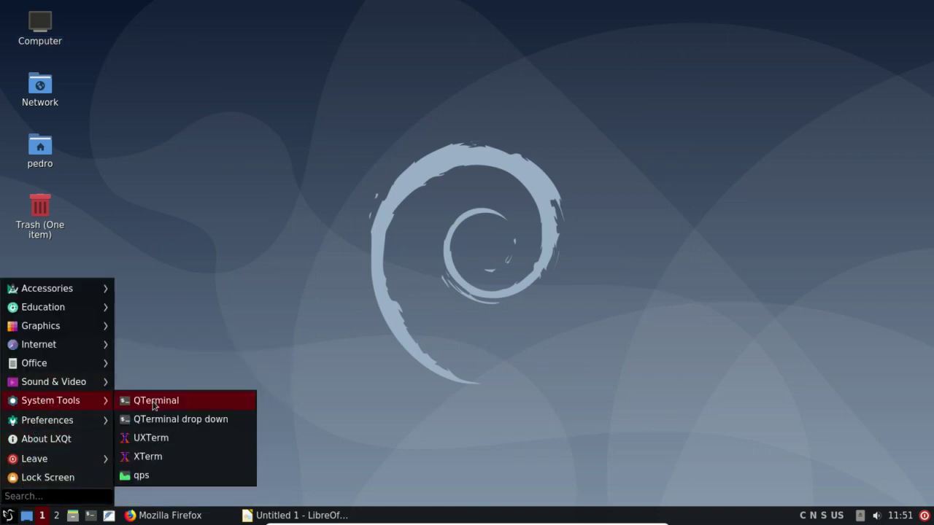
click(150, 478)
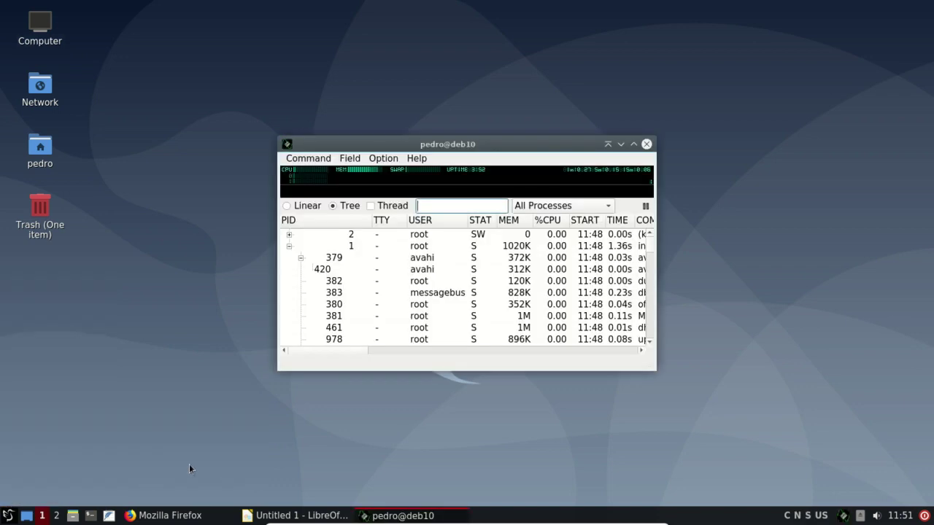
- Try to open Disk Manager from the Preferences applications and close the root password terminal
click(8, 516)
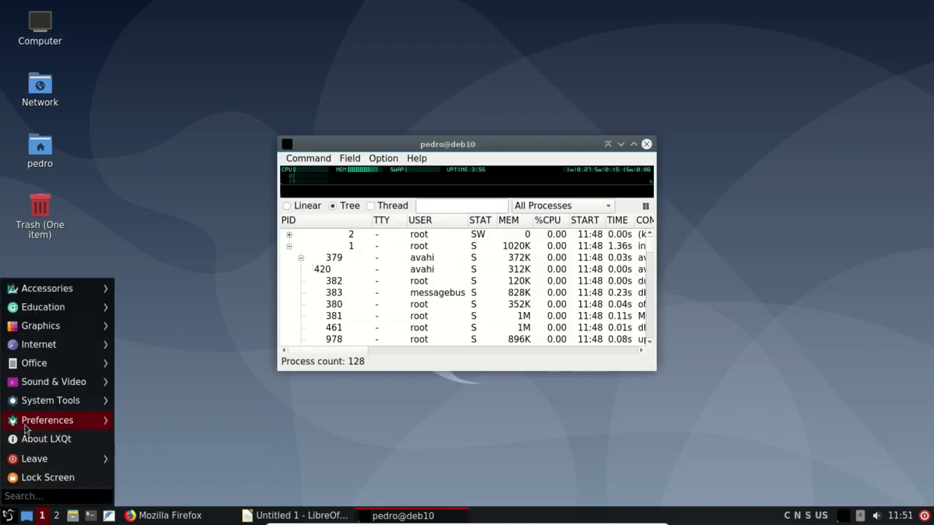
mouse_move(35, 407)
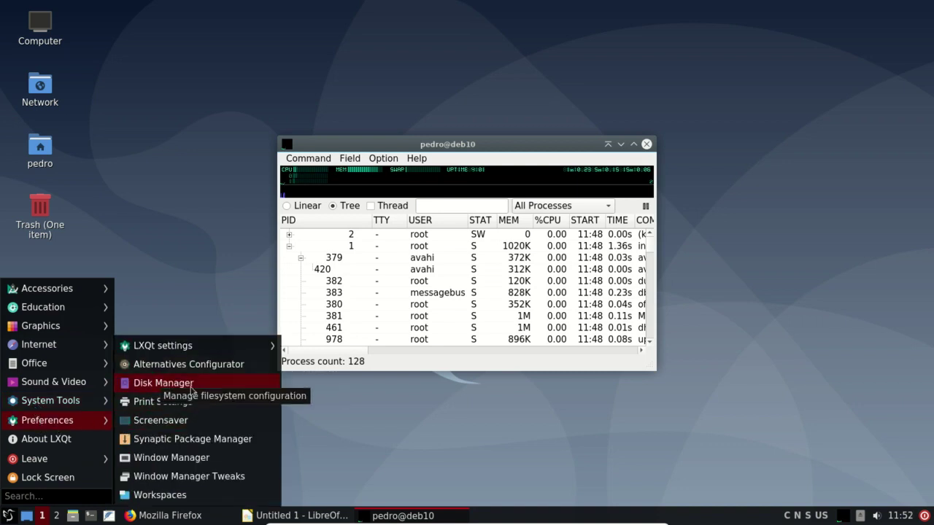
click(238, 385)
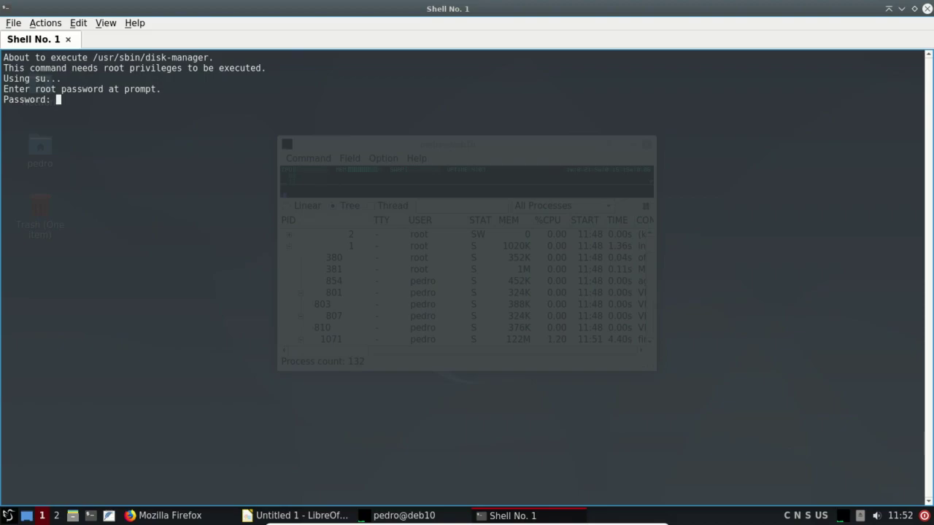
click(928, 9)
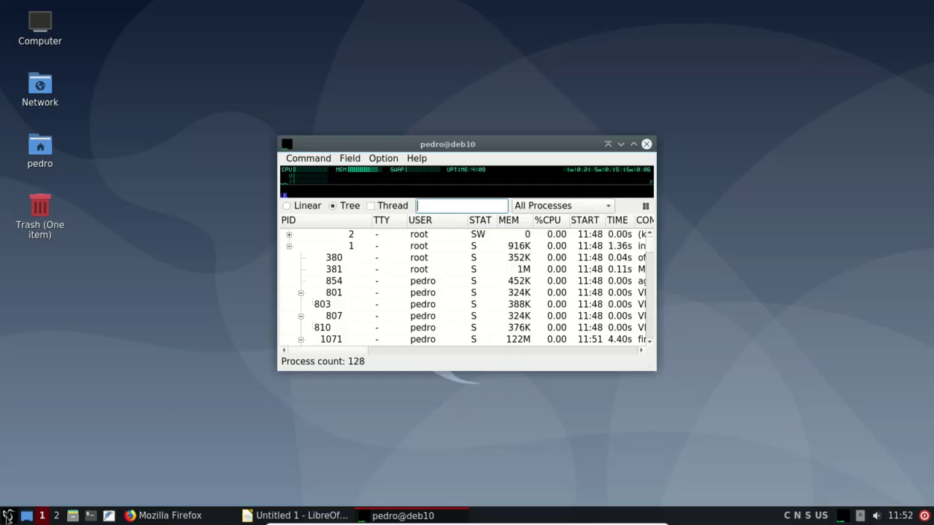
- Launch Synaptic Package Manager and authenticate with the account password
click(8, 516)
mouse_move(50, 406)
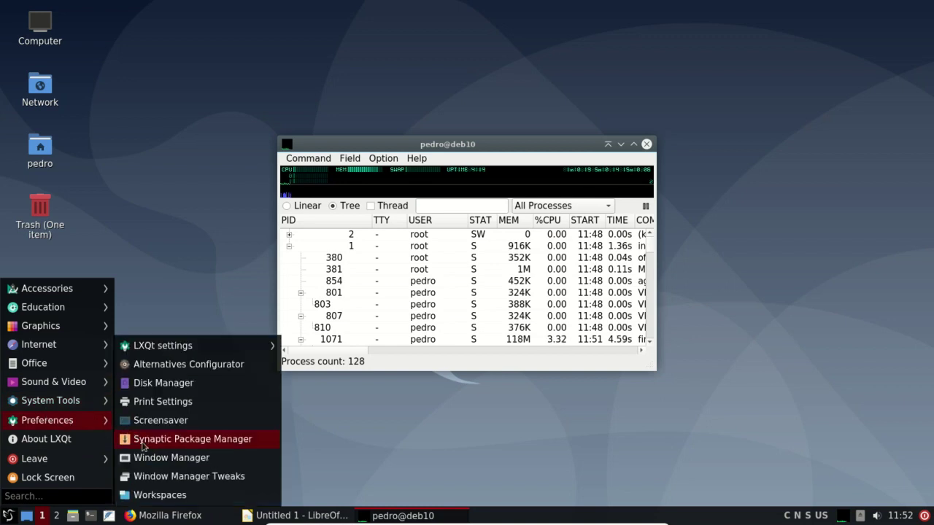
click(143, 446)
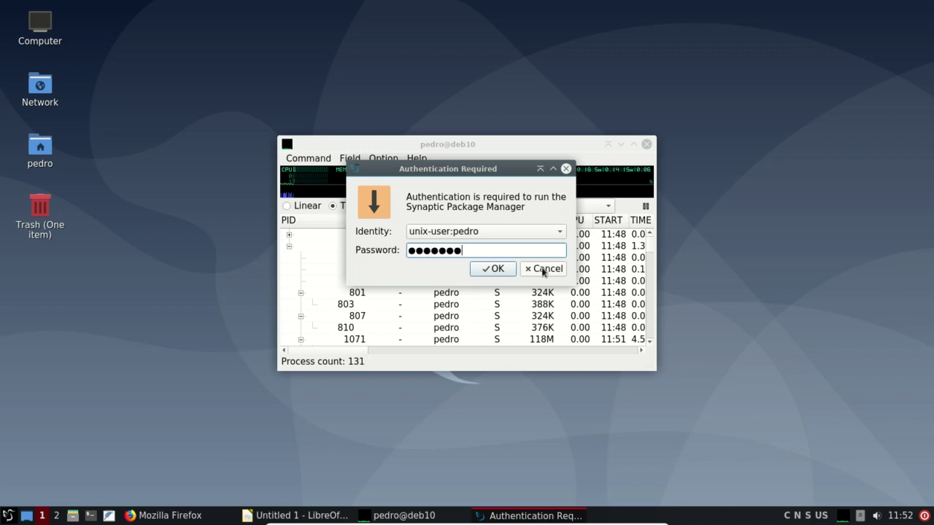
click(543, 269)
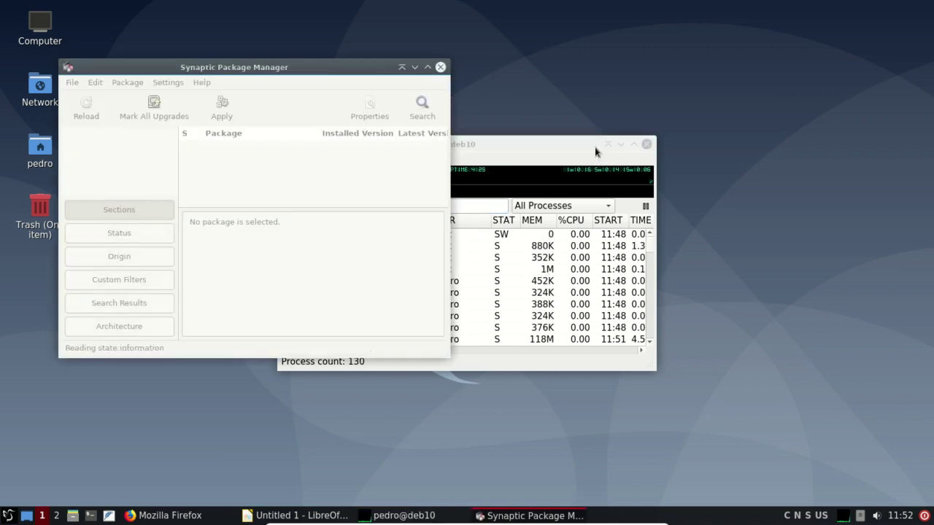
- Clear the process viewer and the Quick Introduction away from Synaptic Package Manager and maximize its window
drag(569, 141, 756, 86)
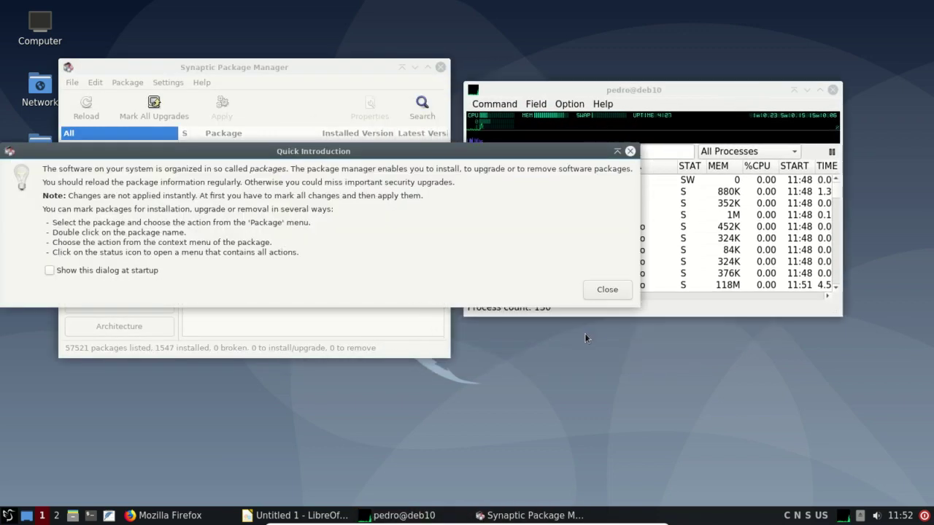
click(607, 292)
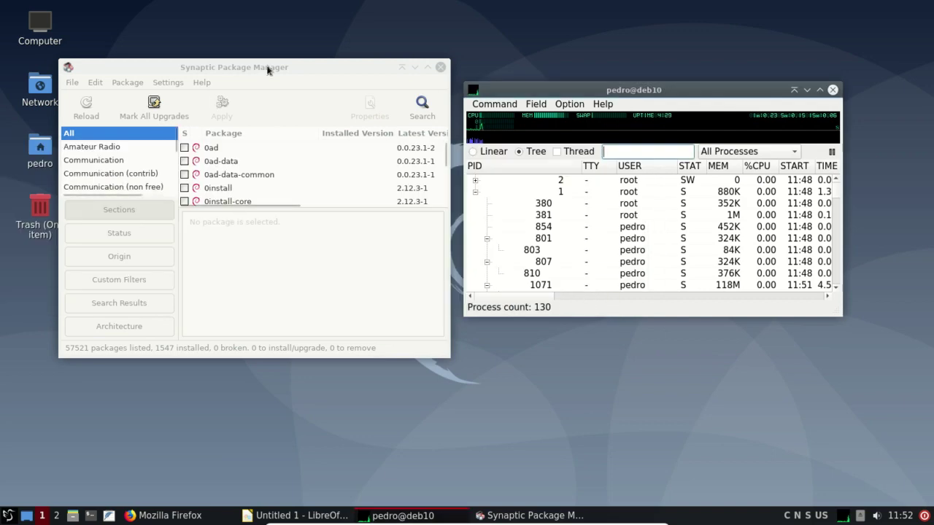
click(289, 66)
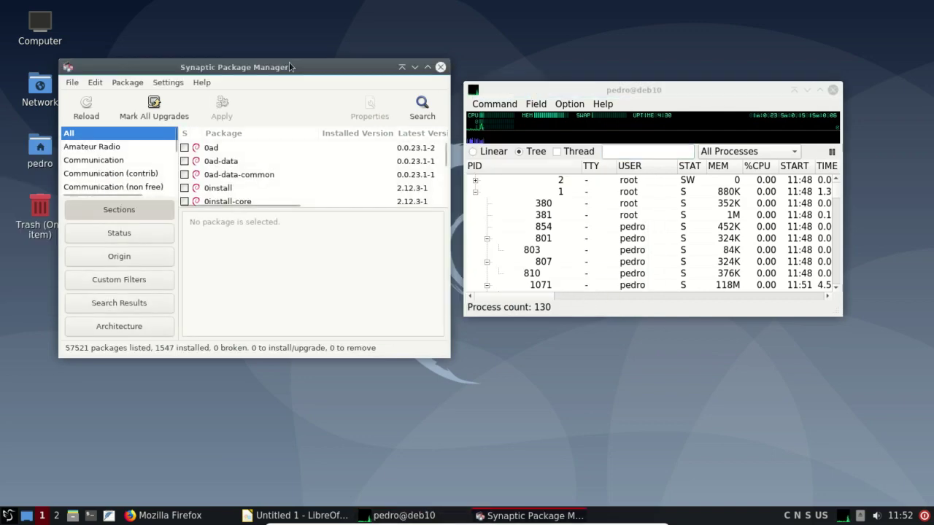
click(427, 67)
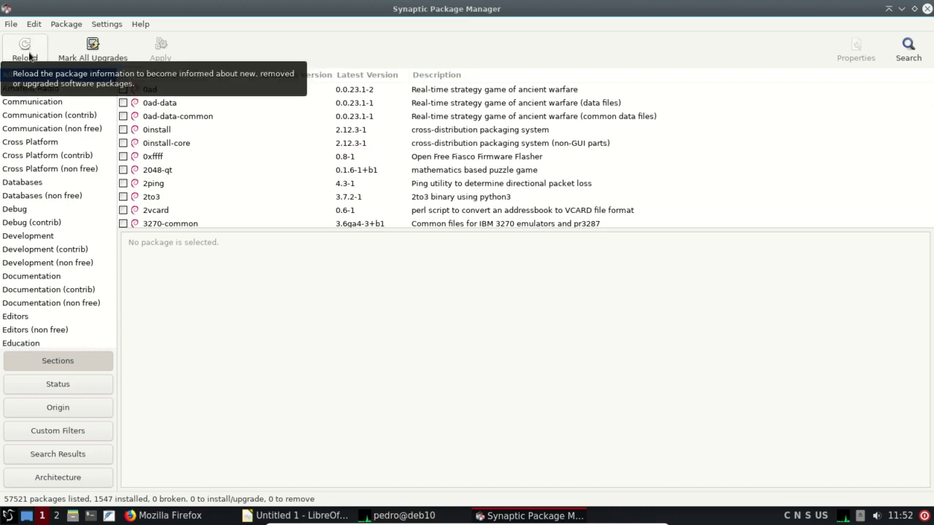
- Examine the package repositories configured in Synaptic and close the list without changes
click(104, 24)
click(117, 52)
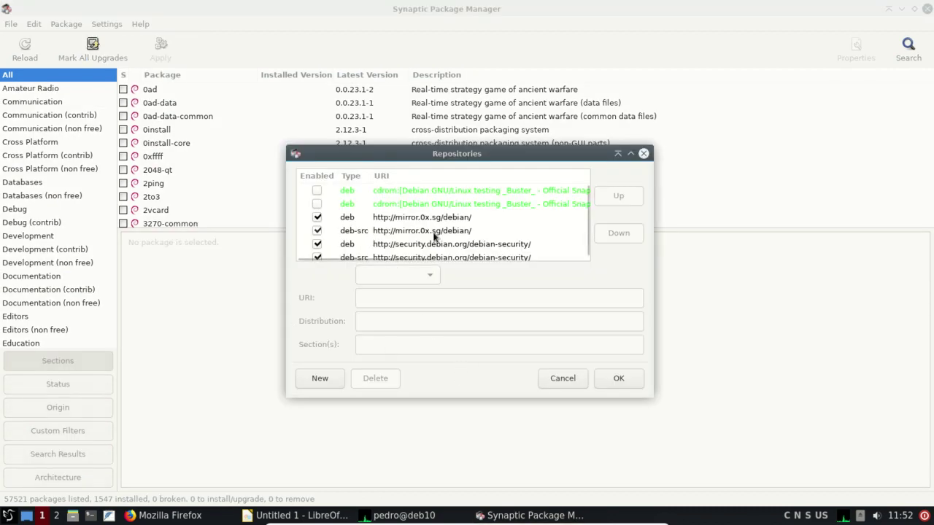
scroll(439, 239, down, 1)
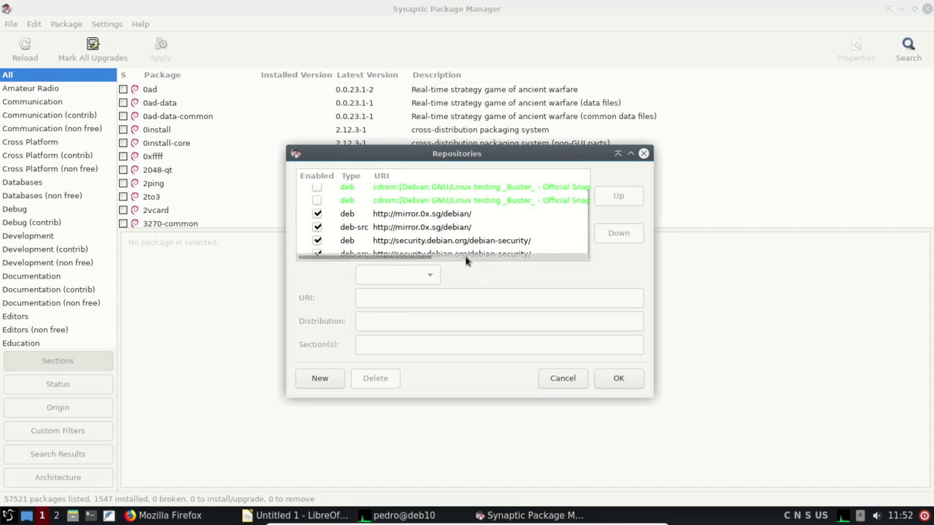
click(561, 378)
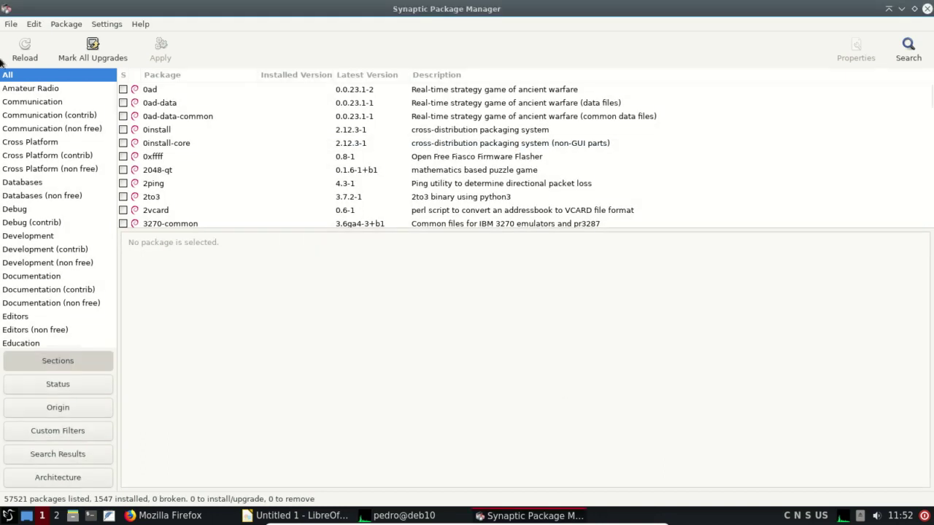
- Quit Synaptic Package Manager and move the process viewer into the desktop's upper-right corner
click(11, 25)
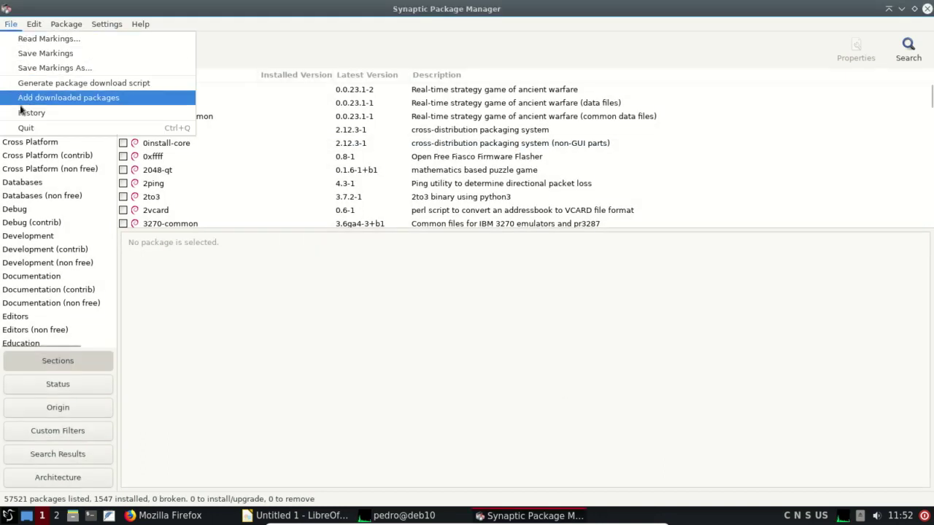
click(29, 128)
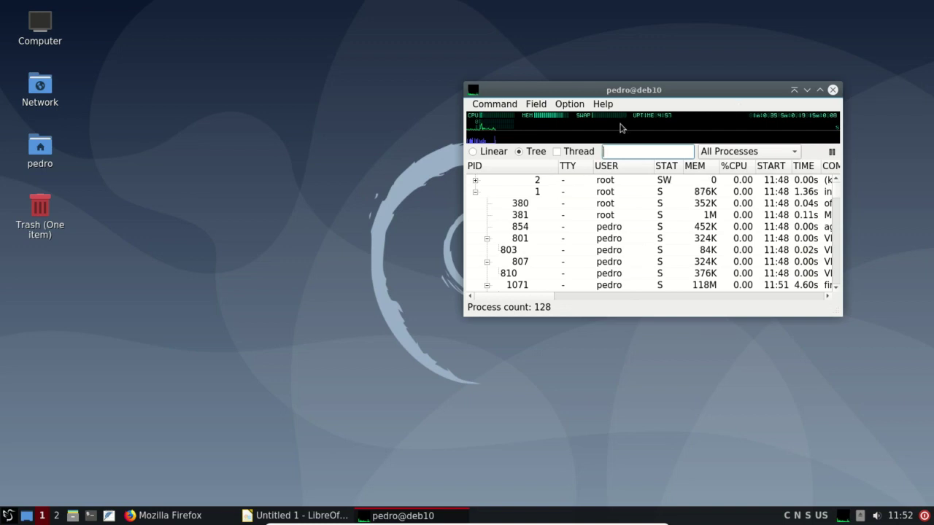
drag(626, 91, 709, 7)
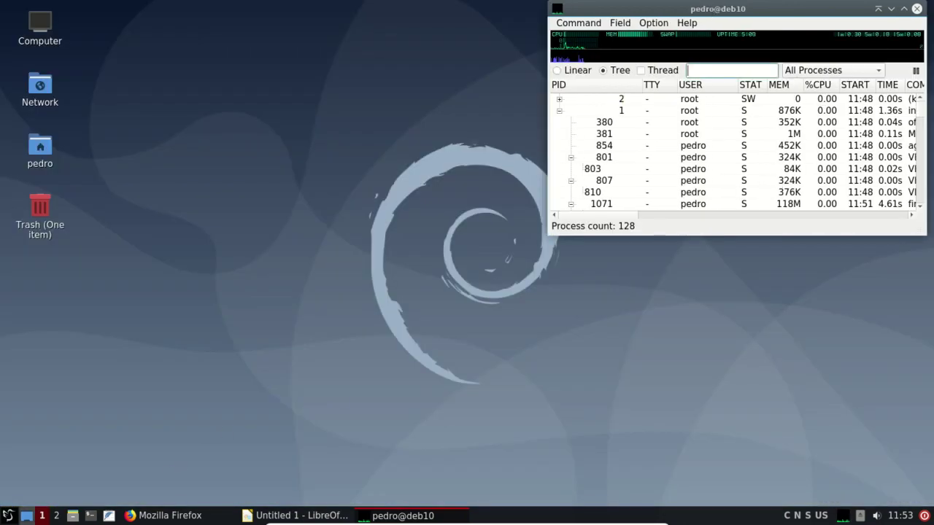
- Open the LXQt Appearance settings and a file manager window showing the home folder alongside them
click(7, 515)
mouse_move(25, 427)
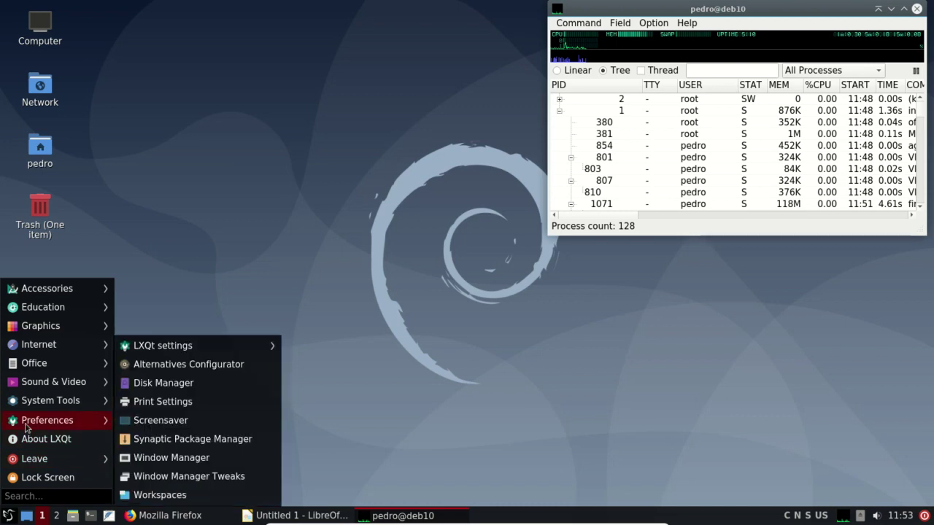
mouse_move(176, 353)
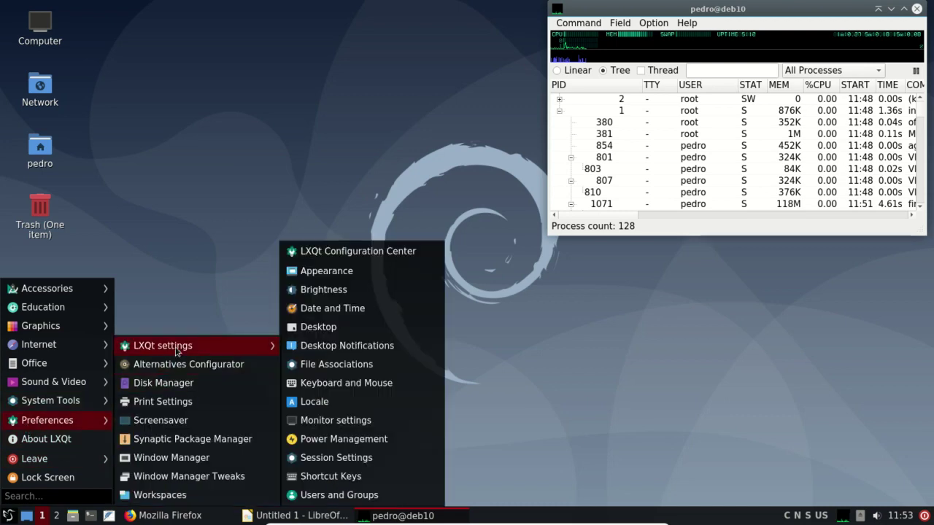
click(341, 274)
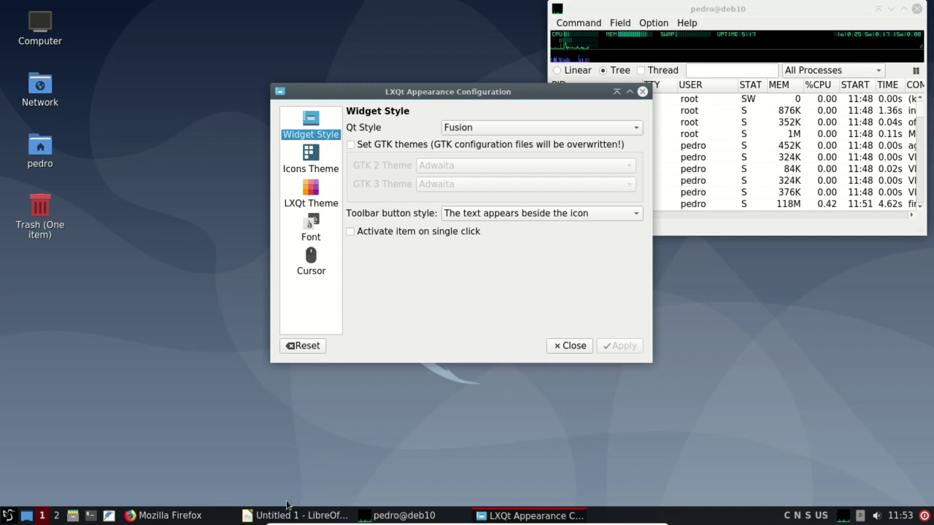
click(73, 516)
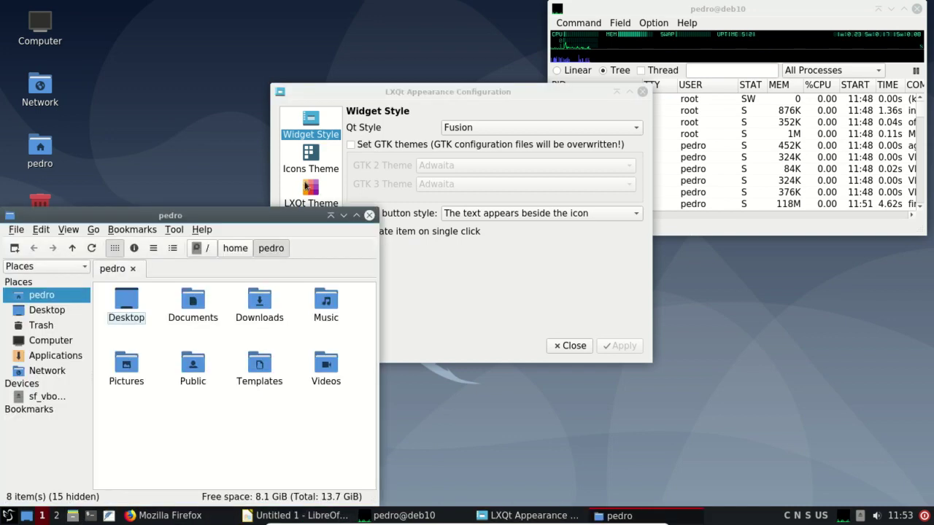
- Try out the Windows and plastique Qt widget styles, applying each in turn
click(494, 129)
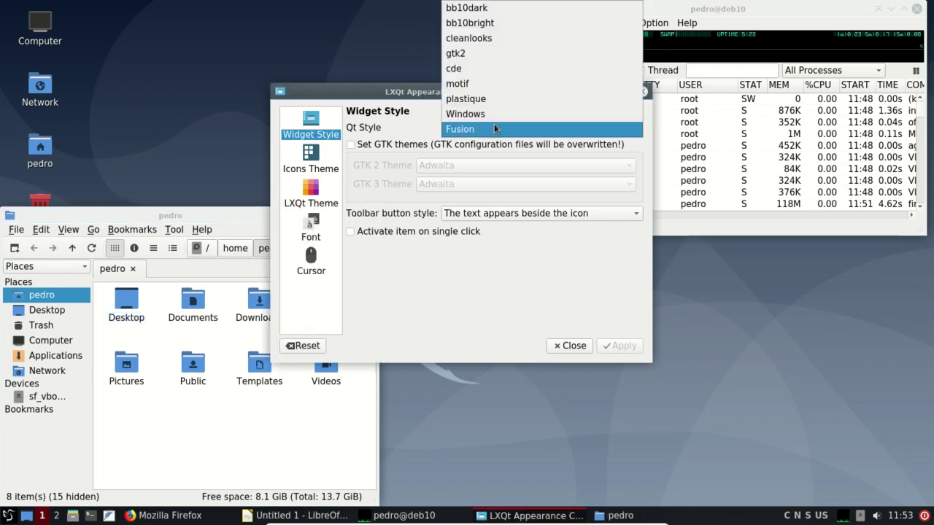
key(Up)
key(Return)
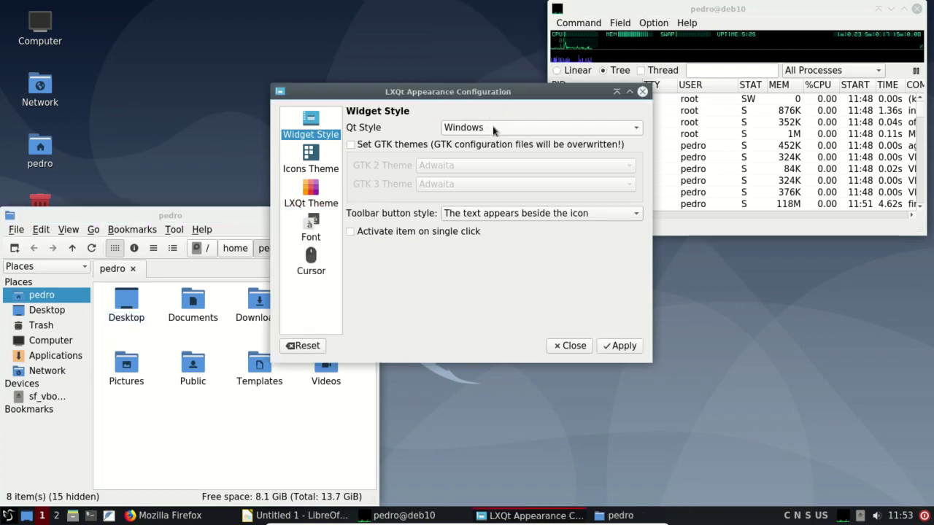
click(620, 349)
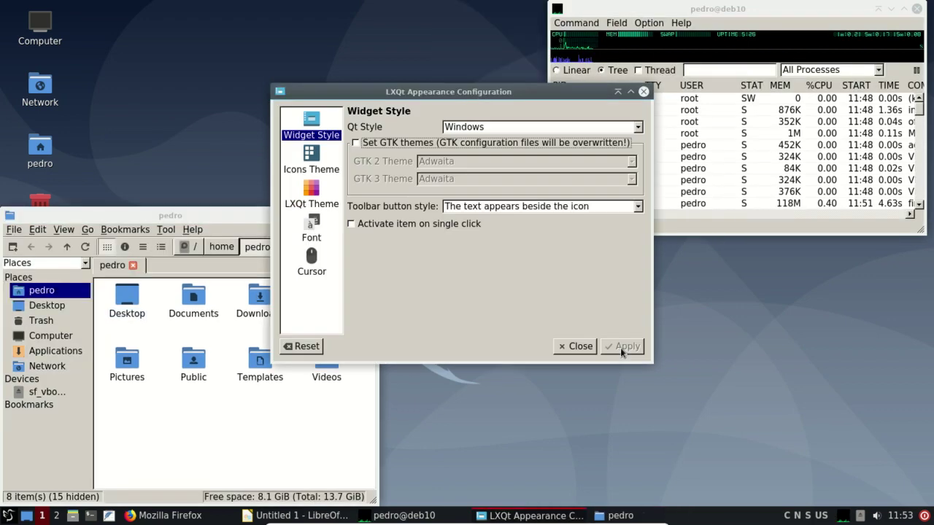
click(636, 128)
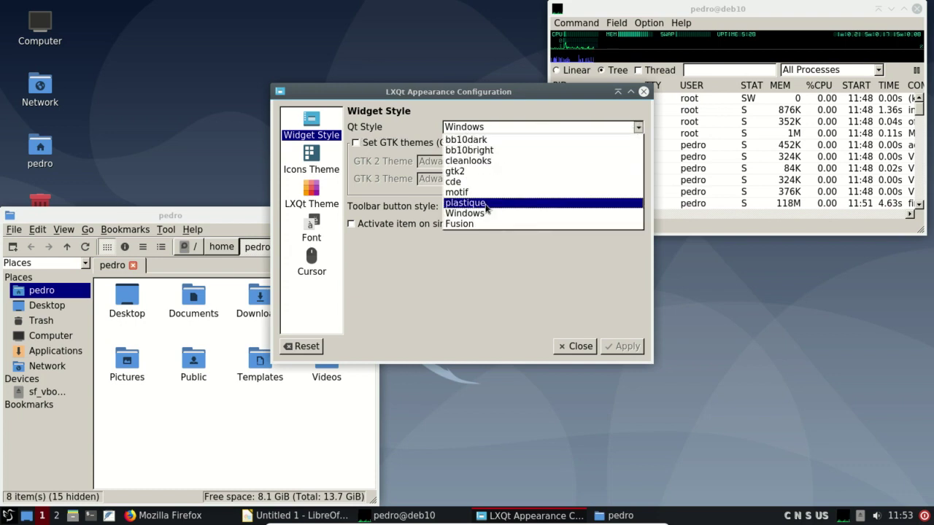
click(510, 203)
click(621, 349)
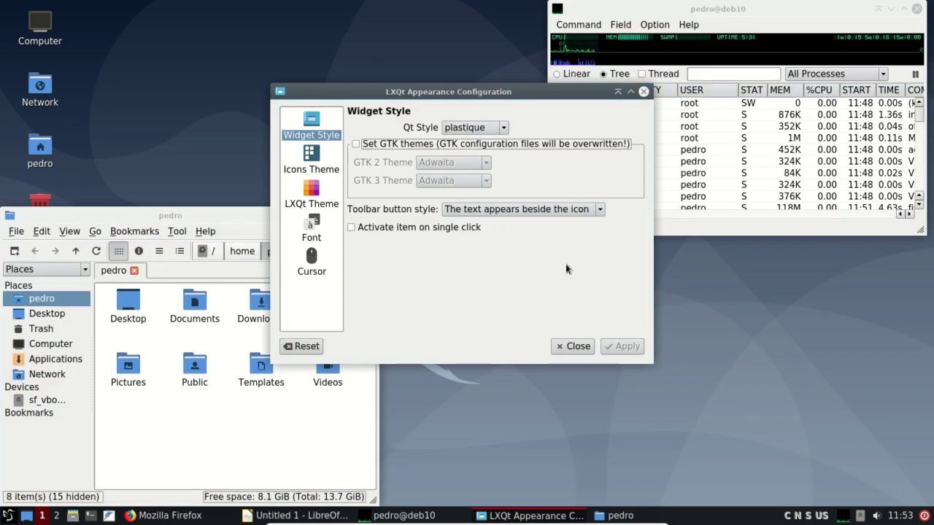
- Try out the cde and bb10bright Qt widget styles, applying each in turn
click(491, 128)
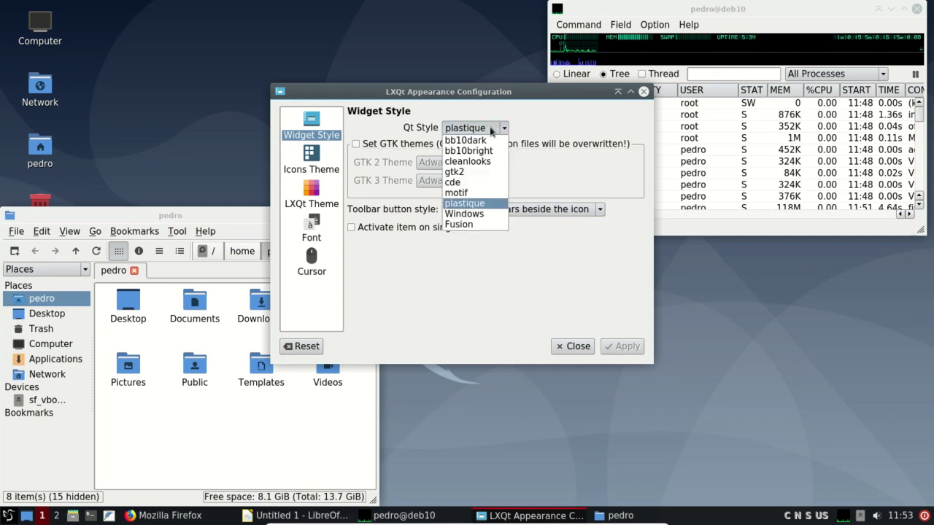
click(463, 184)
click(623, 346)
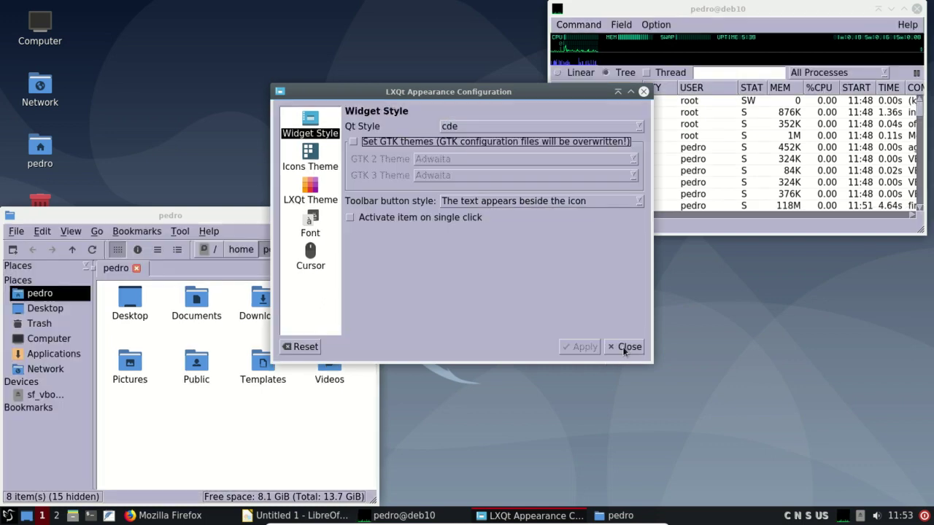
click(487, 128)
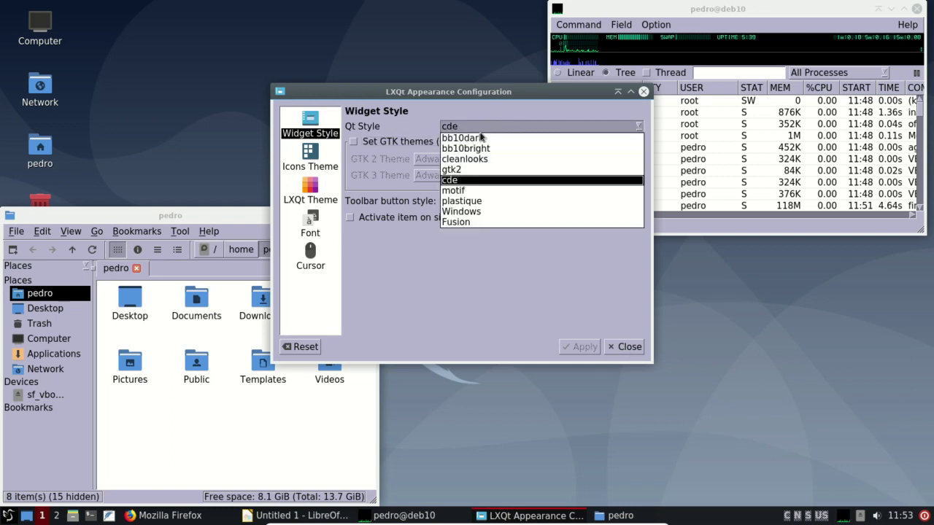
click(459, 150)
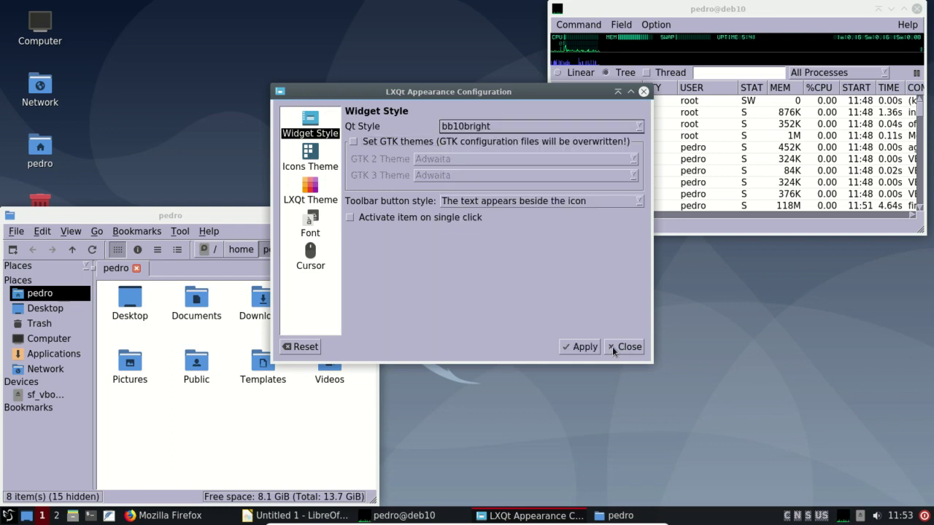
click(569, 345)
- Choose plastique as the Qt style and move the appearance window up to uncover its lower part
click(483, 150)
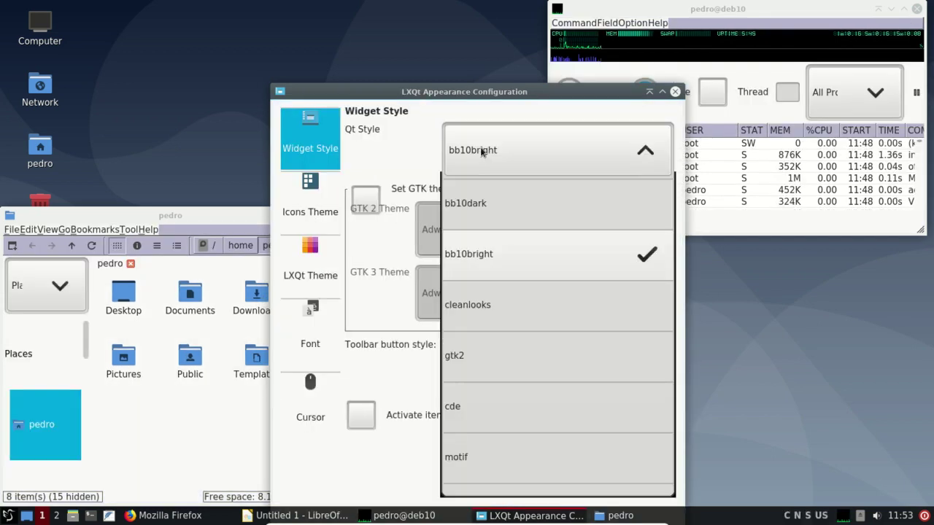
scroll(510, 366, down, 1)
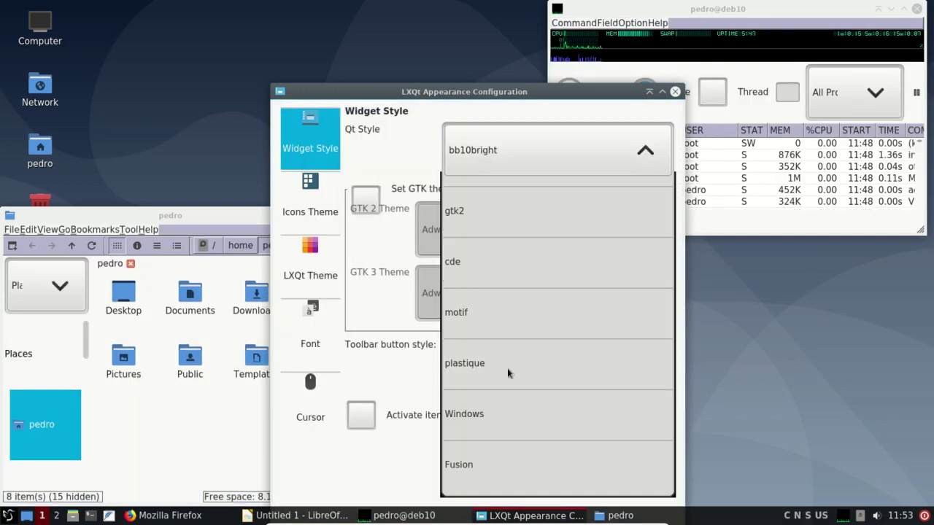
click(483, 370)
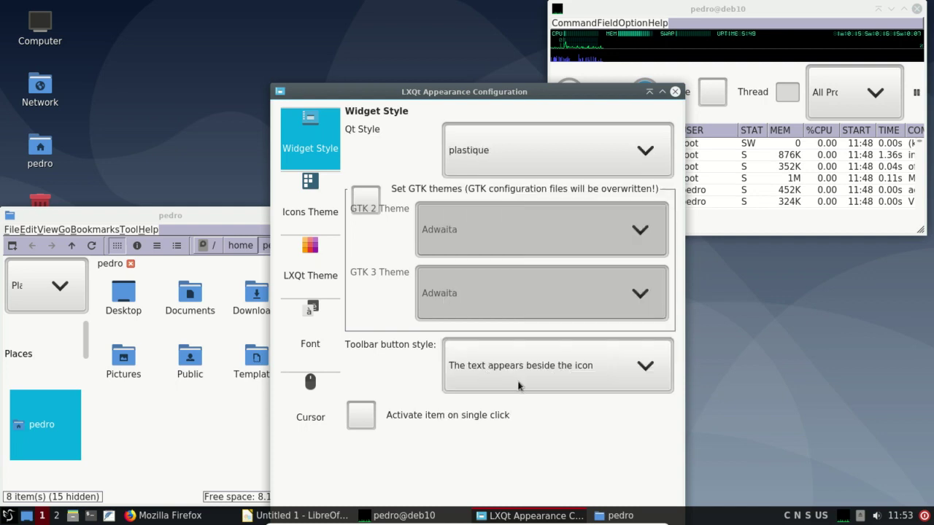
drag(434, 88, 431, 4)
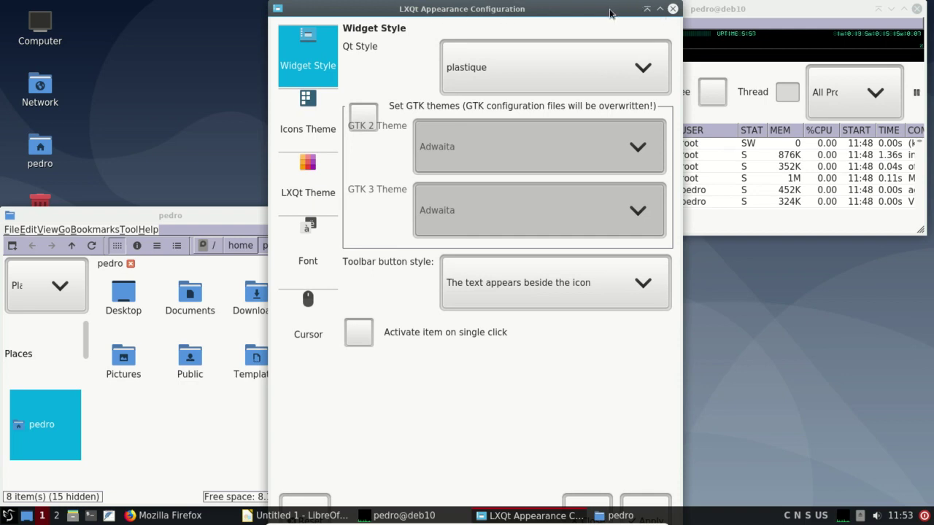
drag(610, 14, 578, 2)
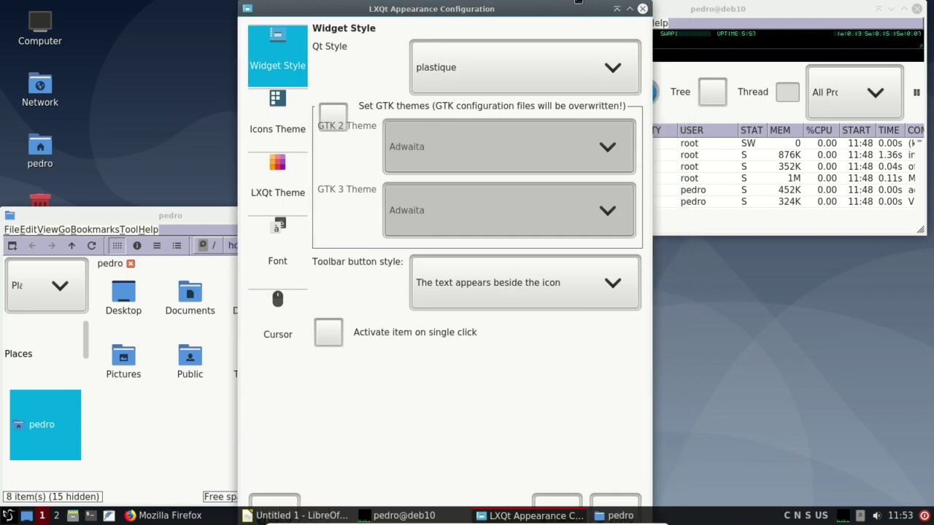
click(616, 515)
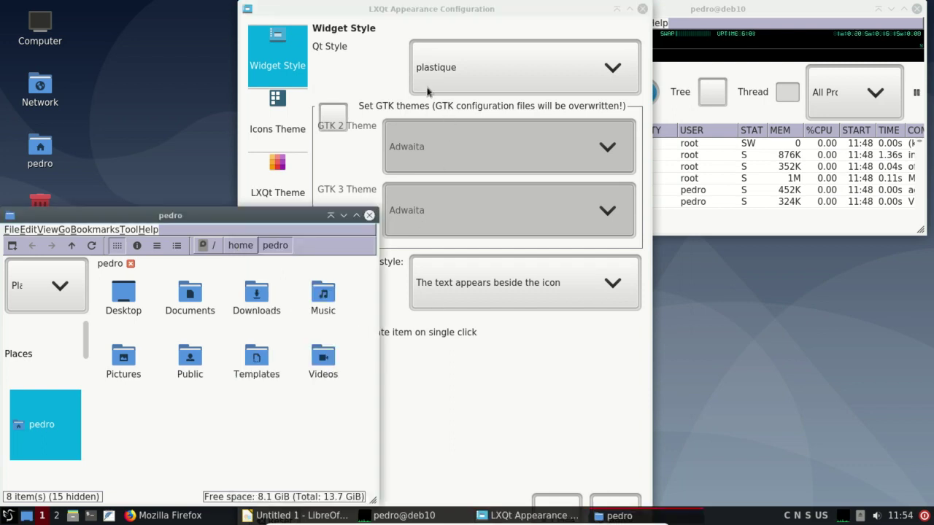
- Apply the Fusion Qt style and move the appearance window back down from the desktop's upper edge
click(450, 66)
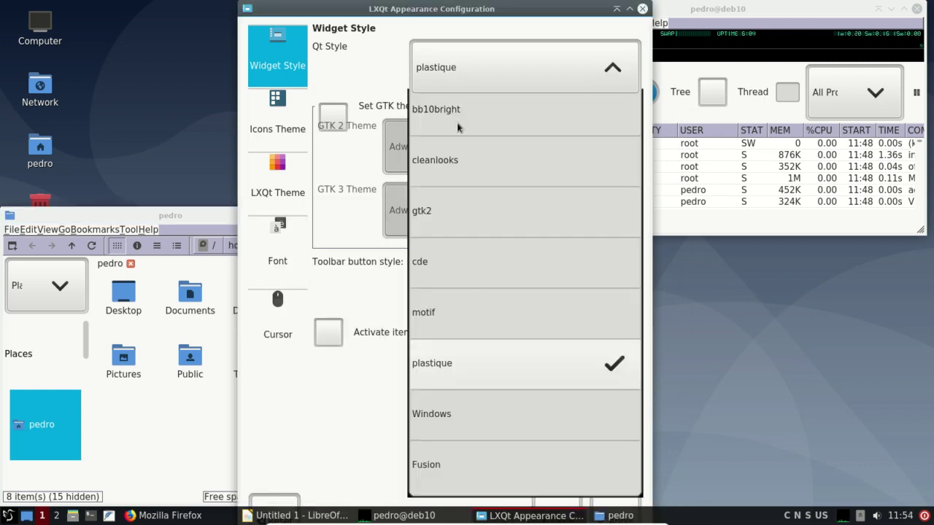
click(476, 464)
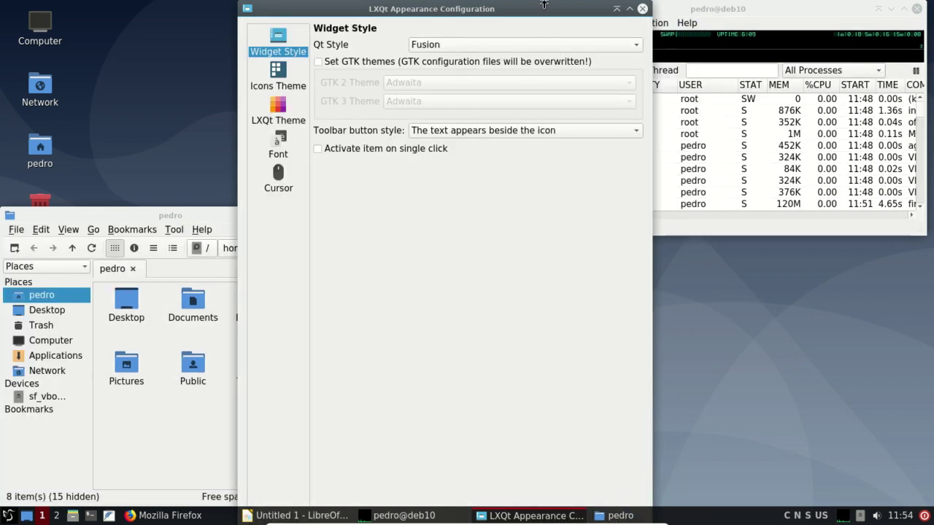
drag(544, 4, 575, 78)
- Apply the Papirus-Dark icon theme in the appearance settings
click(304, 137)
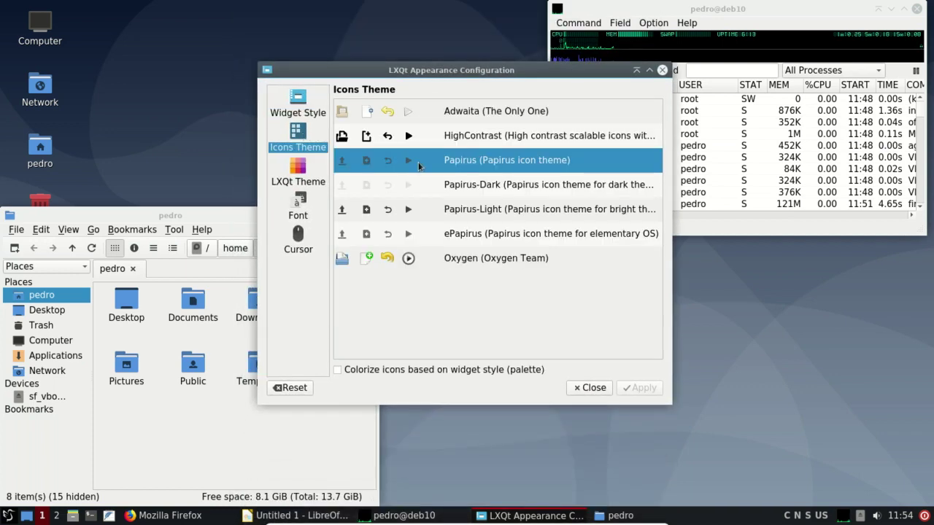
click(458, 192)
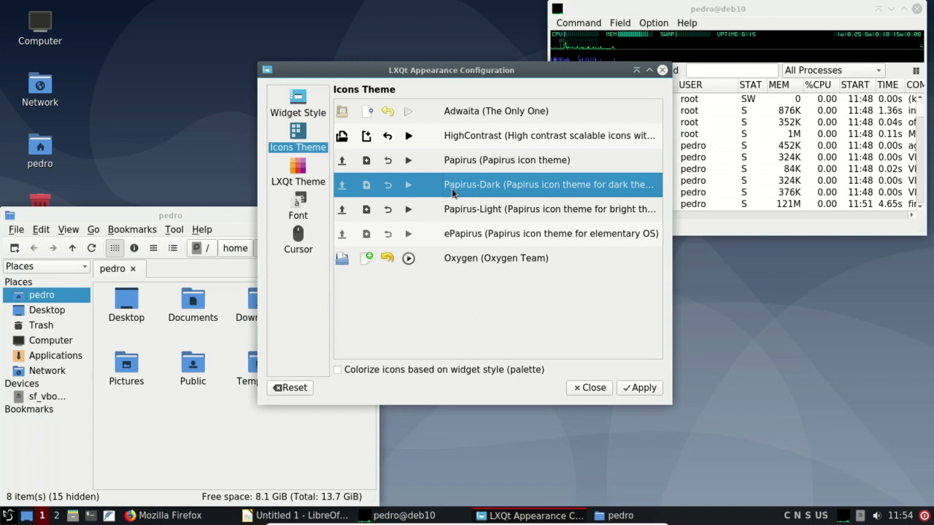
click(652, 392)
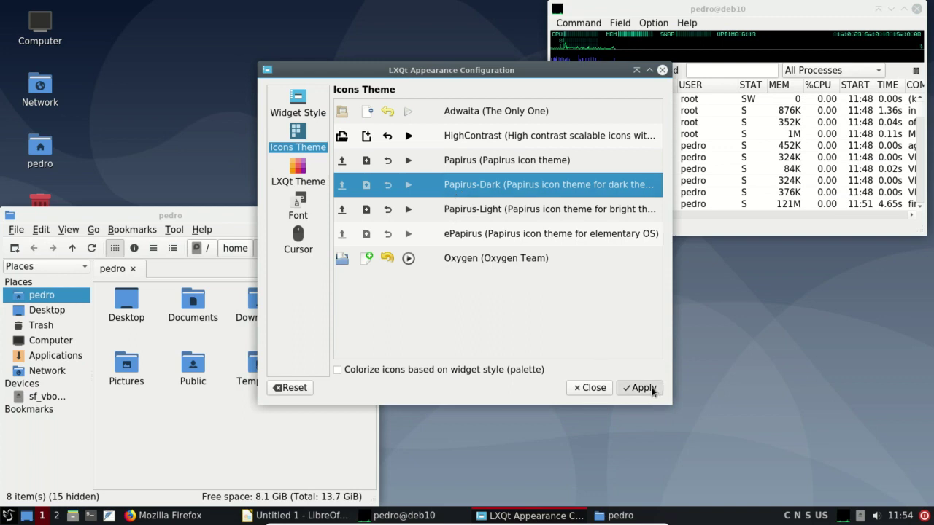
- Try out the ePapirus icon theme and return to the Papirus icon theme
click(493, 210)
click(514, 232)
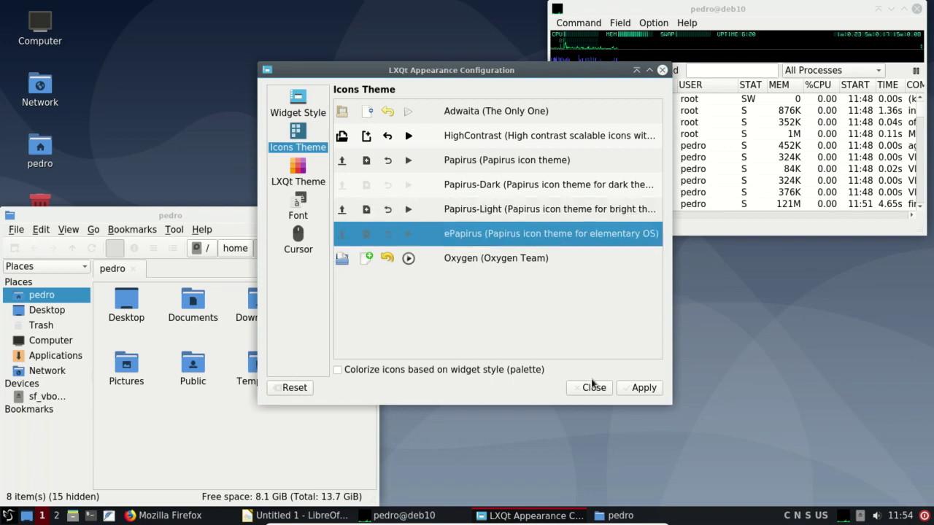
click(636, 393)
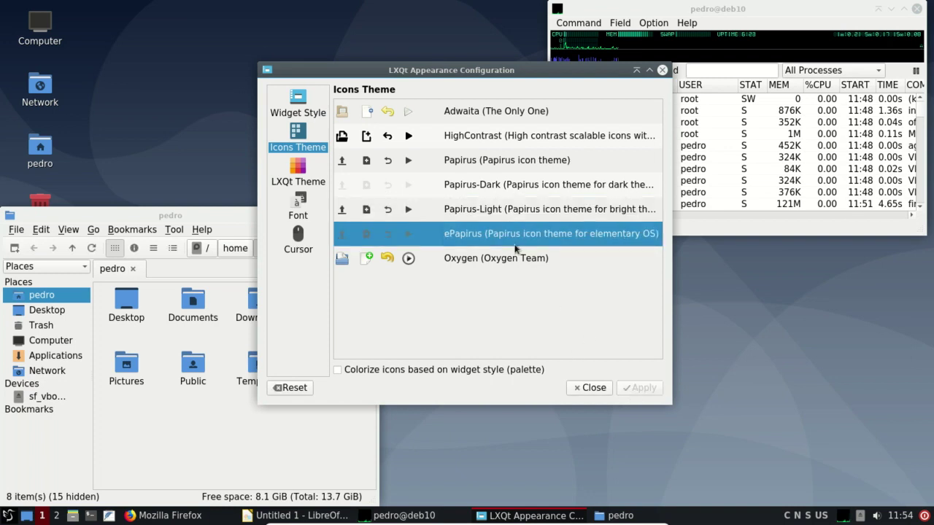
click(477, 161)
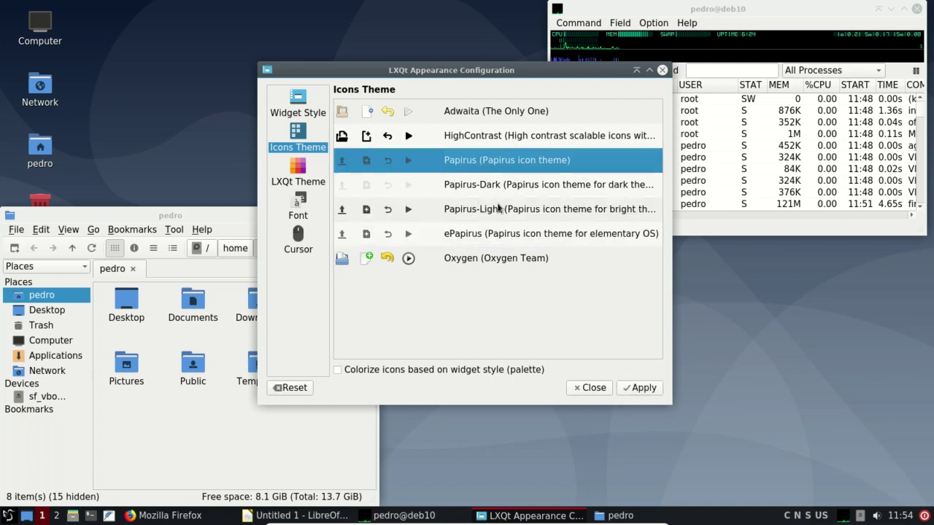
click(632, 391)
- Apply the Dark LXQt theme and briefly check the LibreOffice Draw window's look
click(299, 172)
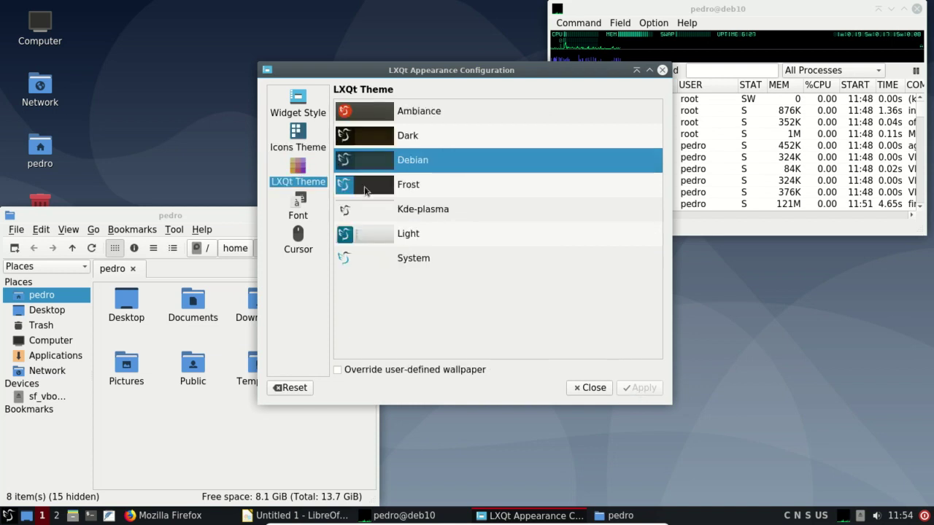
click(415, 139)
click(639, 390)
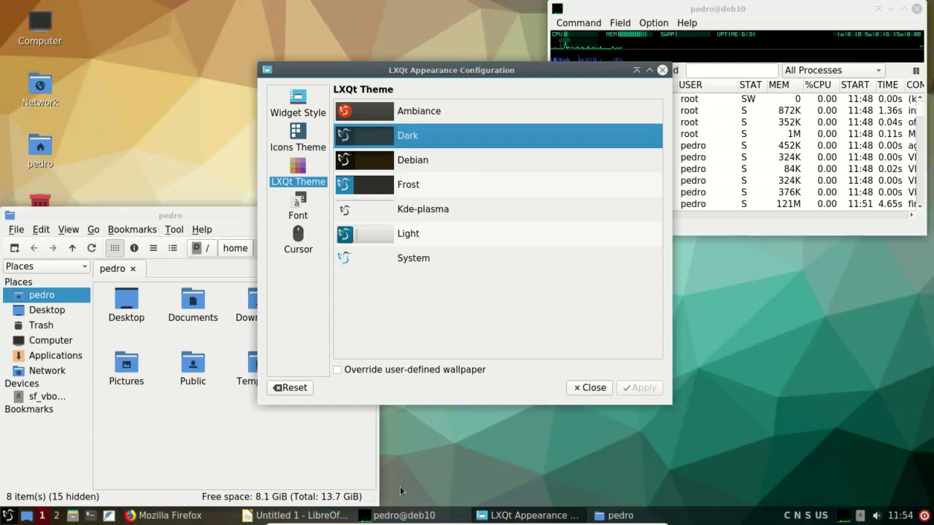
click(307, 516)
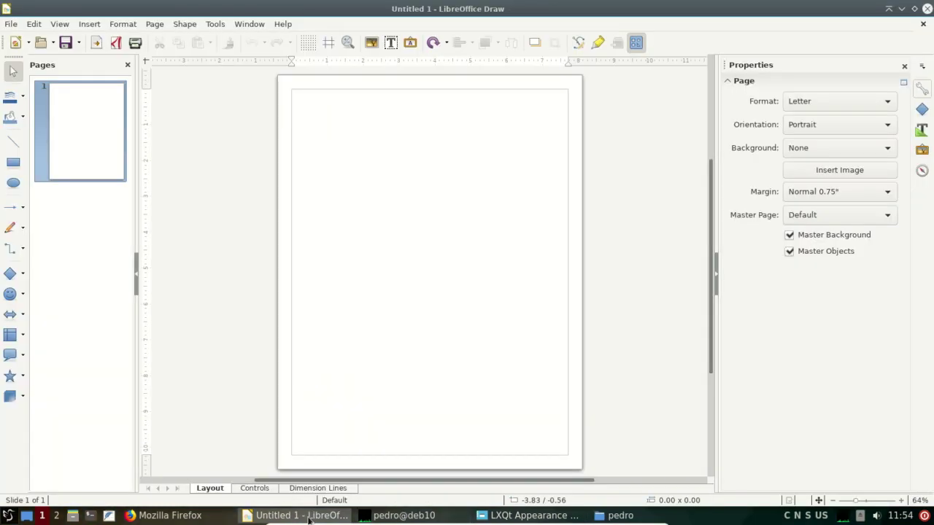
click(308, 518)
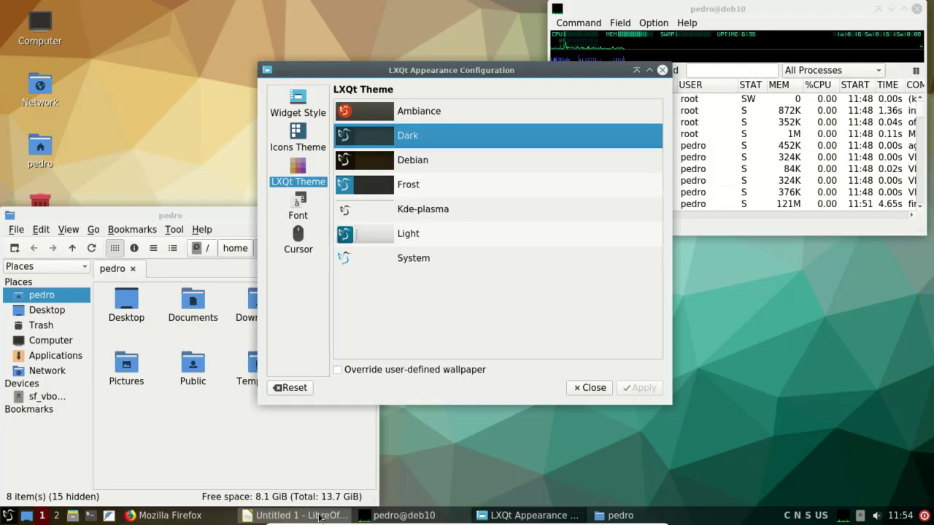
- Try out the System LXQt theme and check how the LibreOffice Draw and file manager windows look with it
click(412, 188)
click(424, 263)
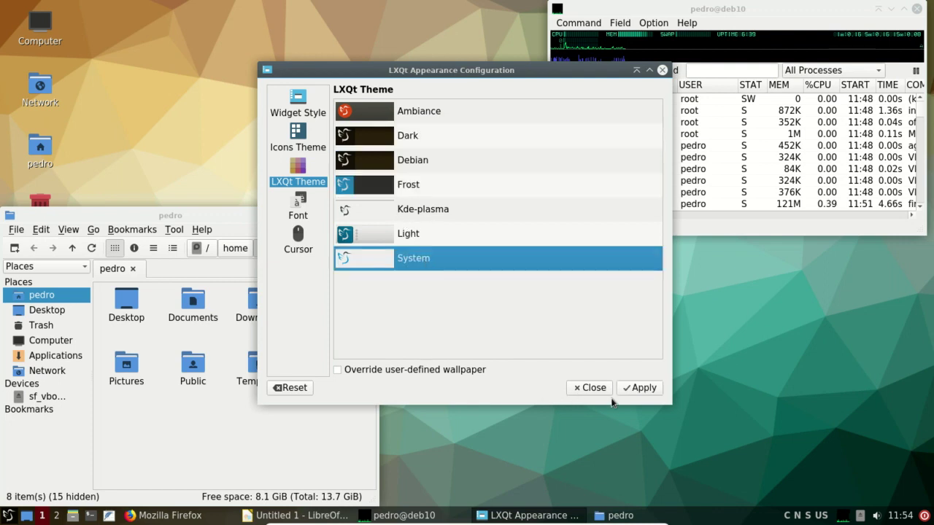
click(641, 388)
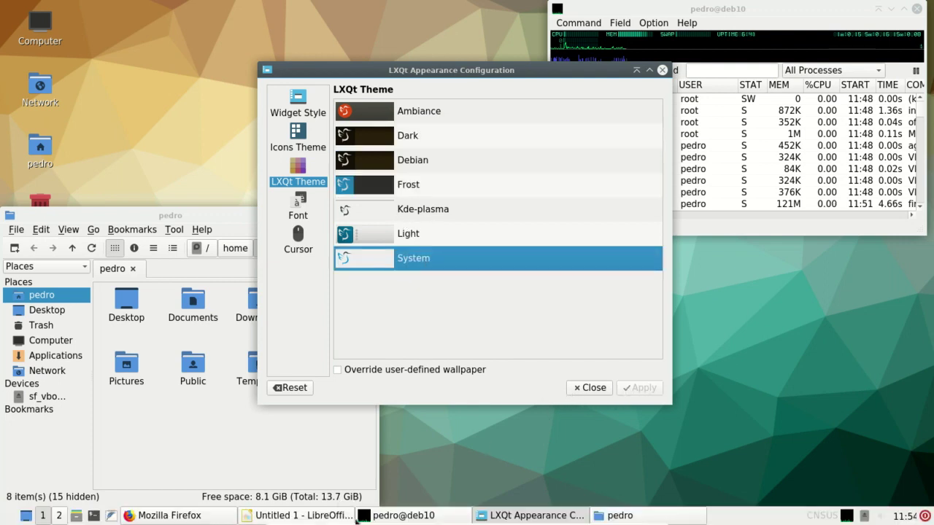
click(313, 518)
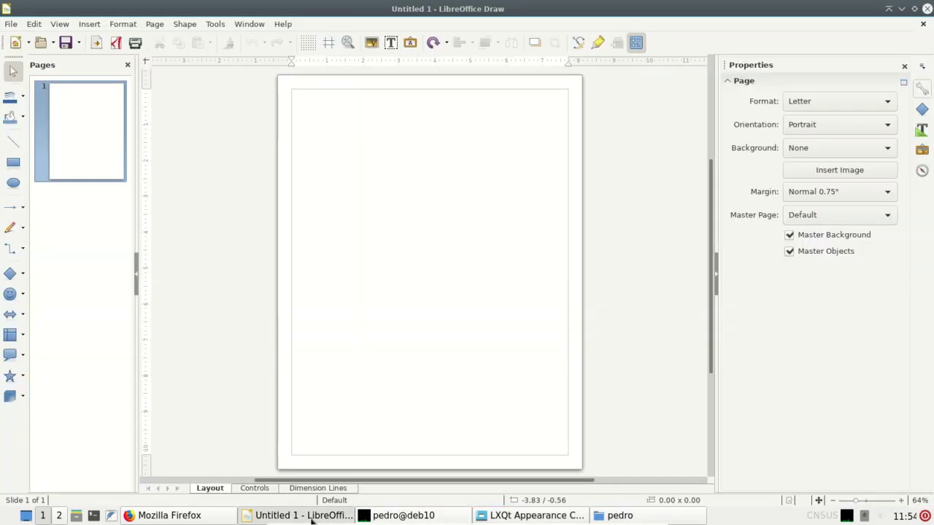
click(312, 518)
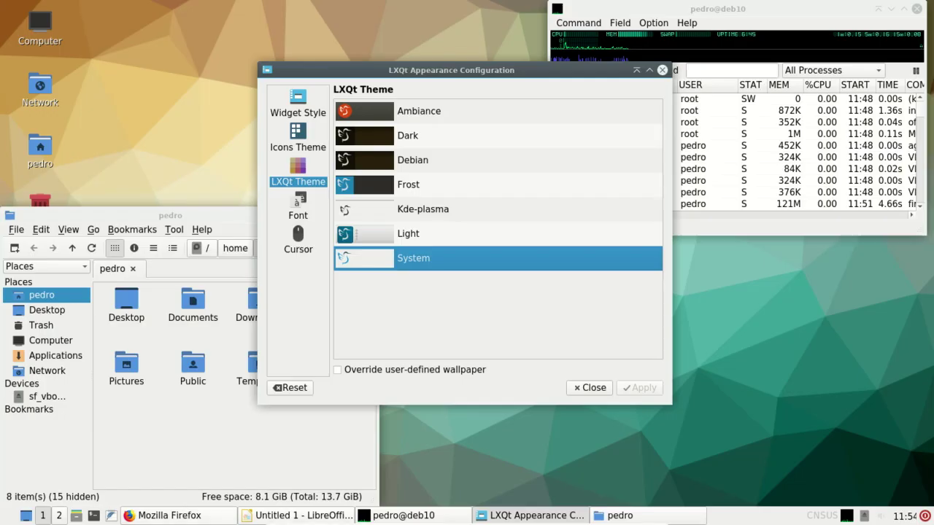
click(159, 216)
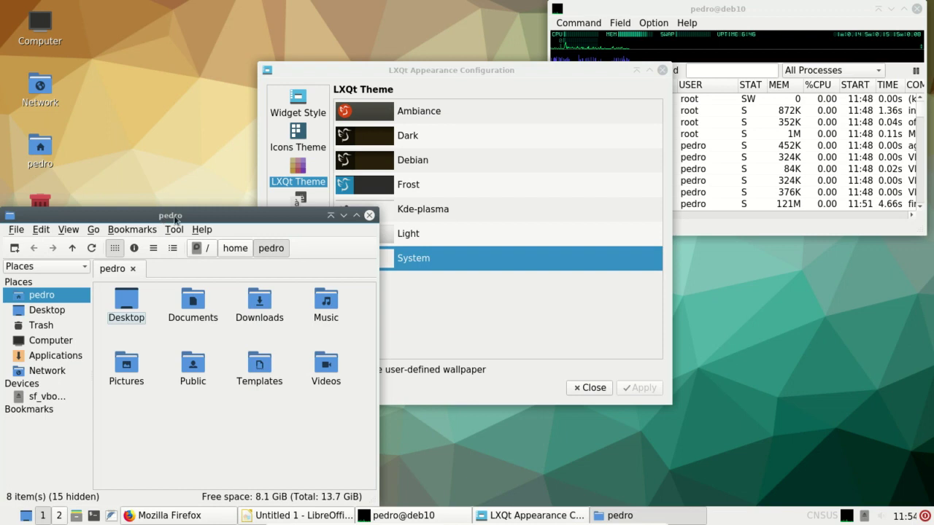
click(475, 308)
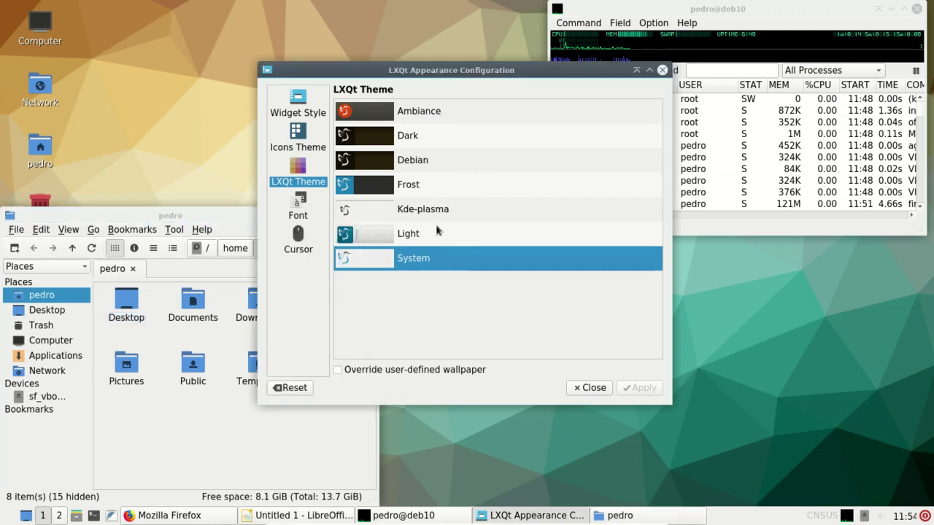
- Try out the Kde-plasma LXQt theme in the appearance settings
click(436, 210)
click(645, 389)
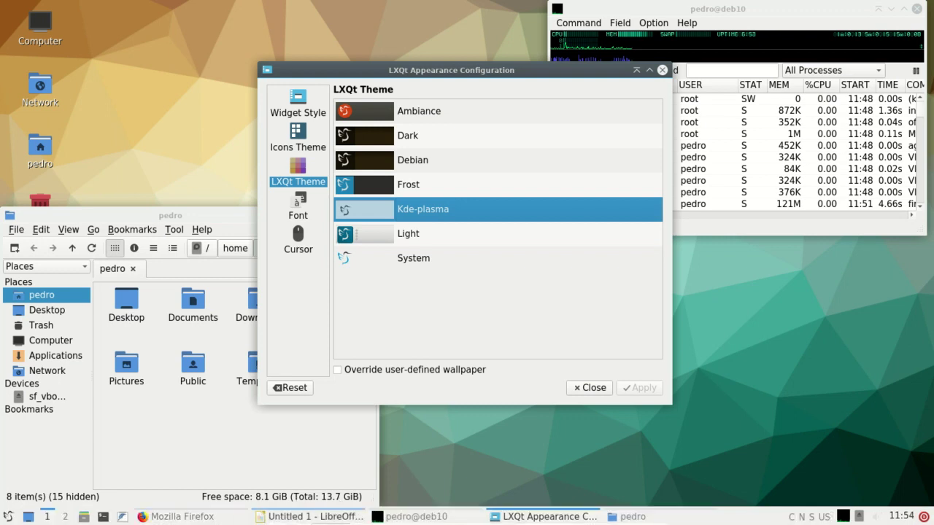
mouse_move(349, 516)
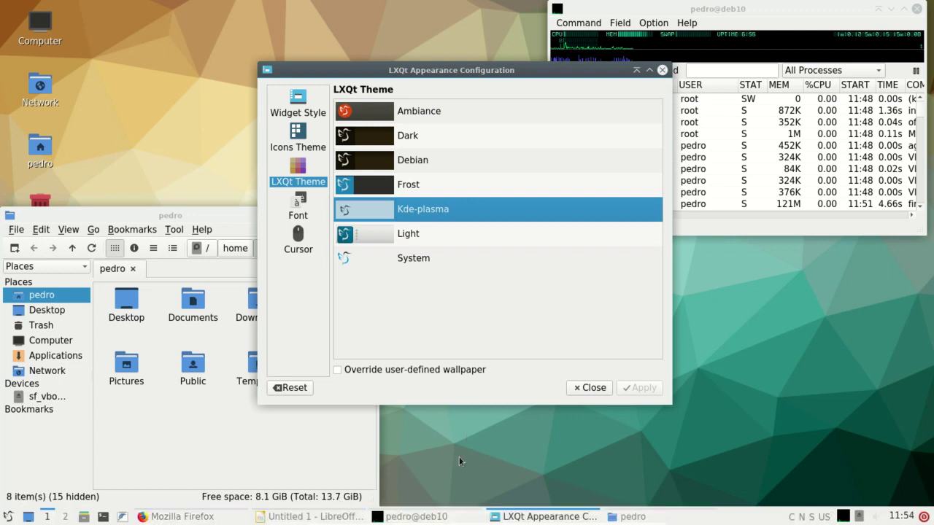
- Minimize the process viewer and the file manager windows, leaving the appearance settings open
click(453, 518)
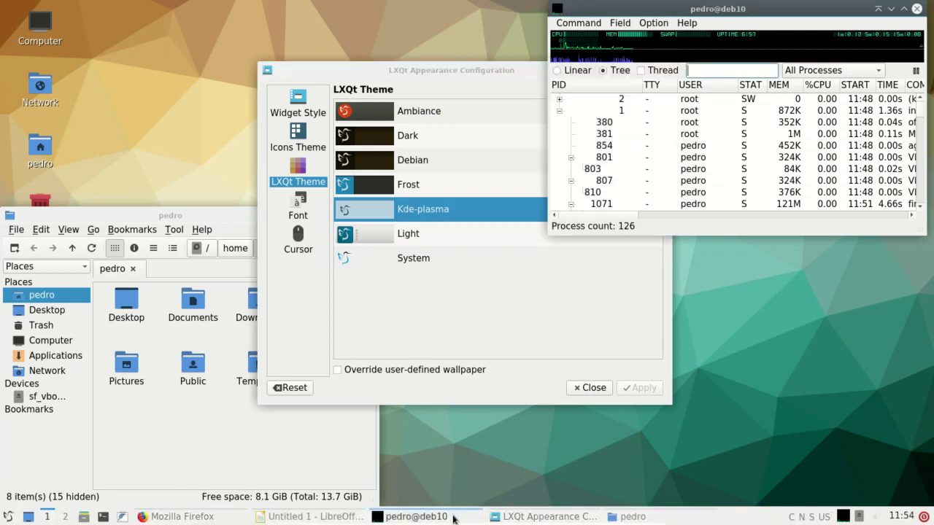
click(453, 518)
click(621, 518)
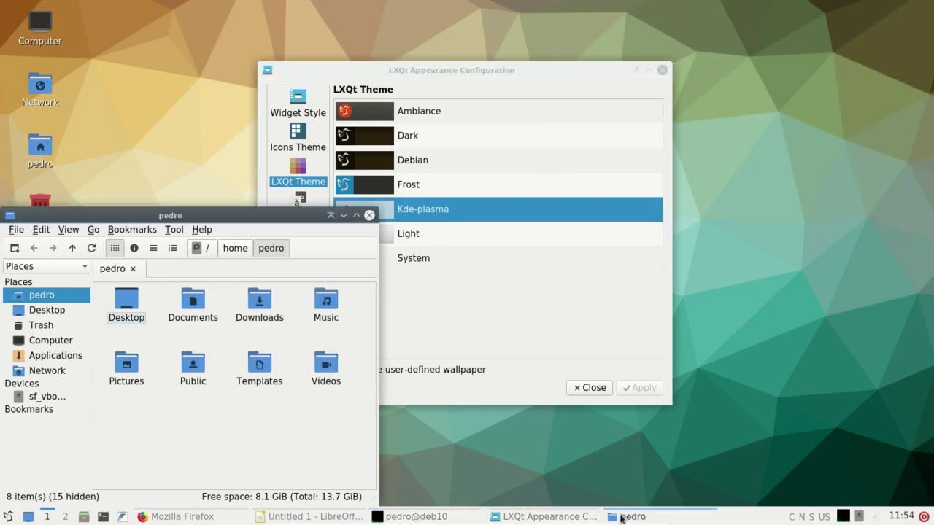
click(621, 518)
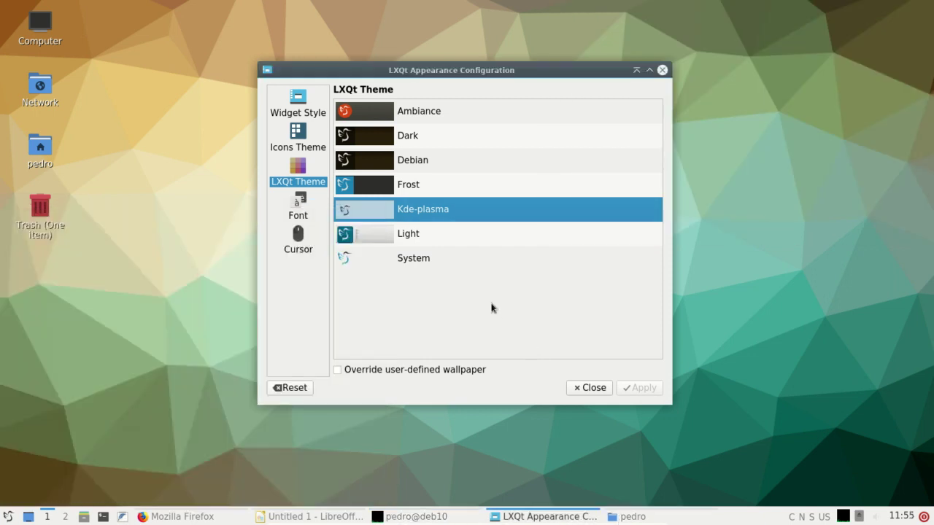
- Apply the Debian LXQt theme, glance at the font settings and close the appearance configuration
click(413, 166)
click(650, 388)
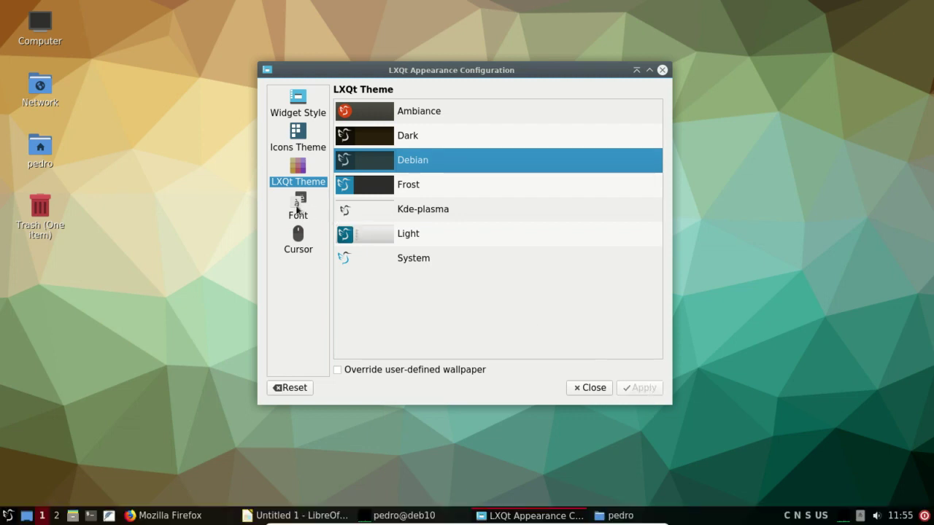
click(297, 209)
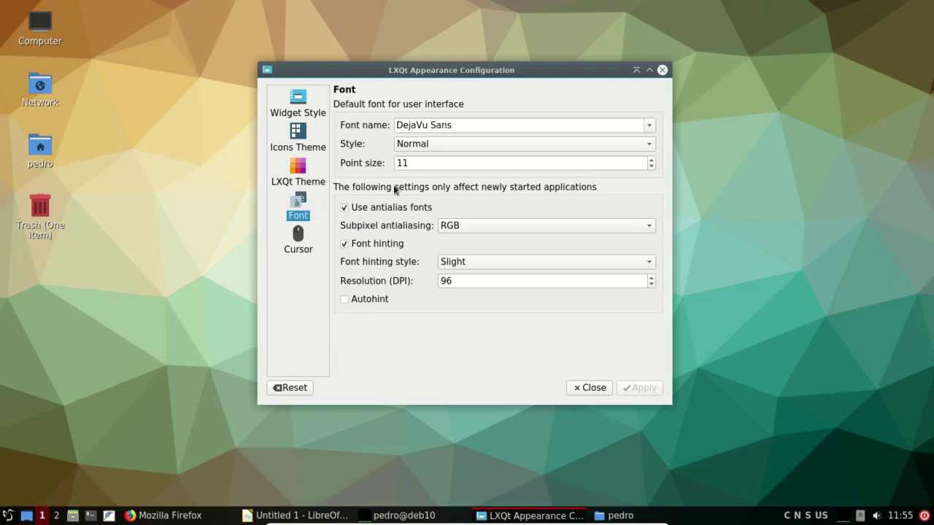
click(662, 70)
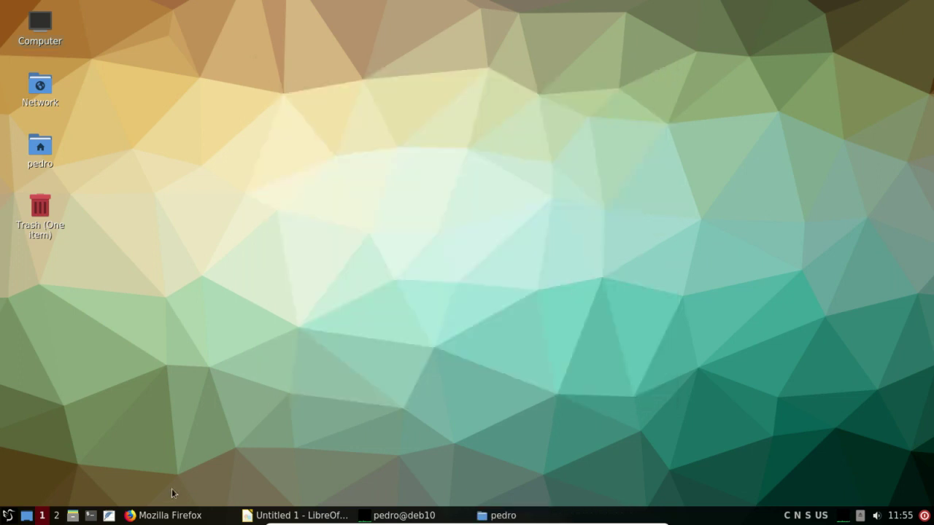
- Check the version information of Mozilla Firefox and close the browser
click(206, 518)
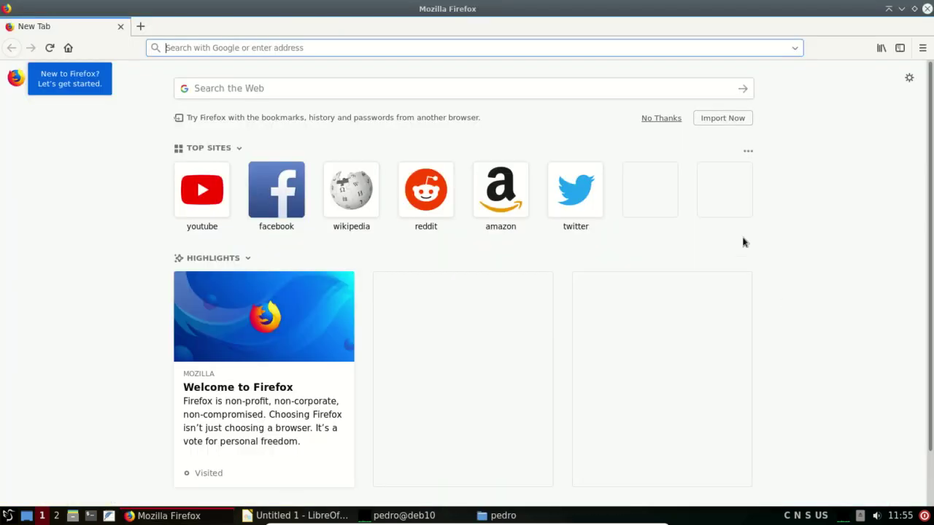
click(922, 48)
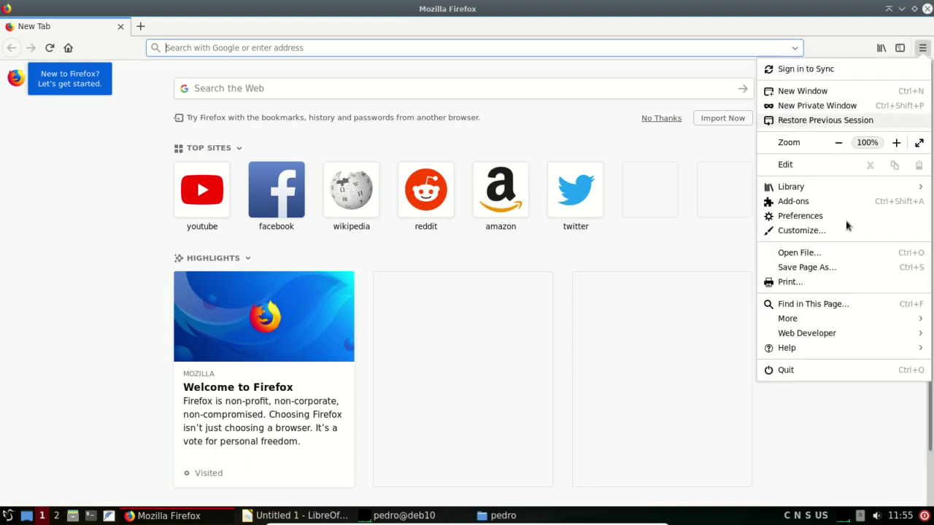
click(792, 351)
click(801, 196)
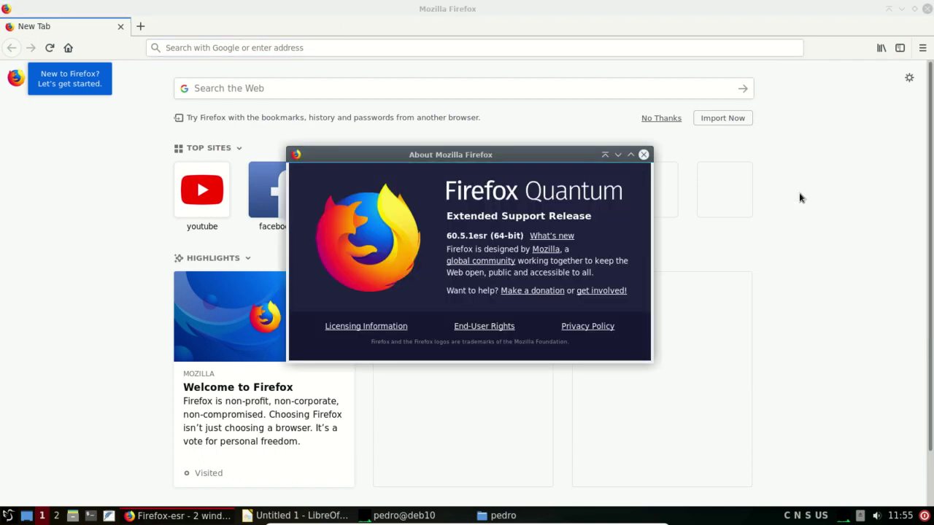
click(644, 155)
click(927, 9)
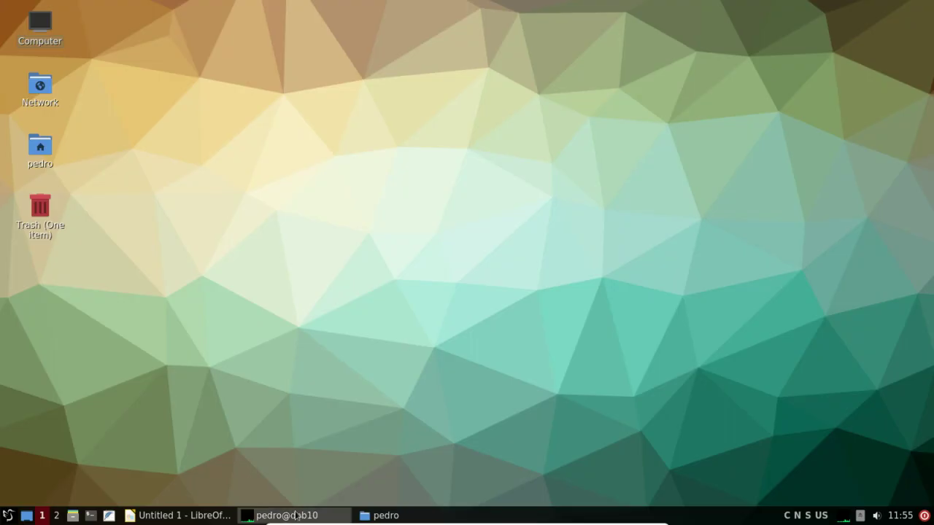
- Check the LibreOffice version information and close the Draw window
click(231, 518)
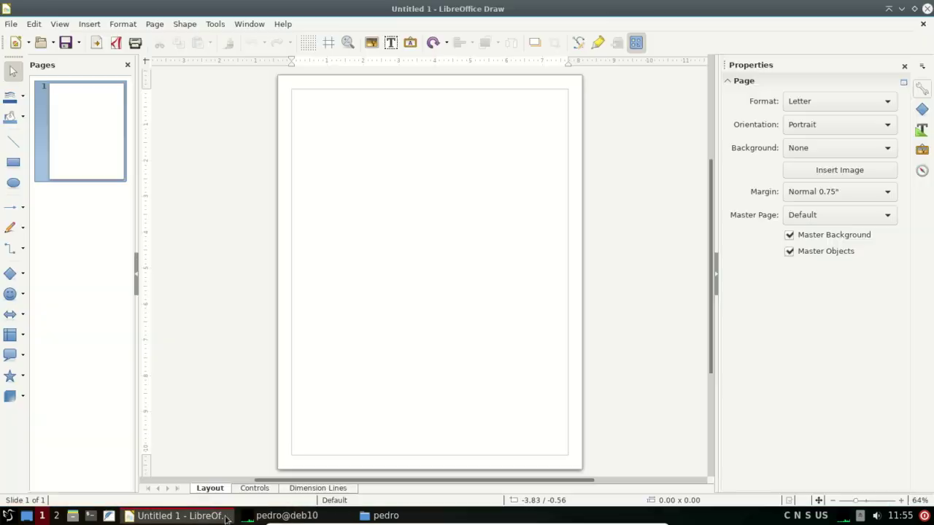
click(280, 25)
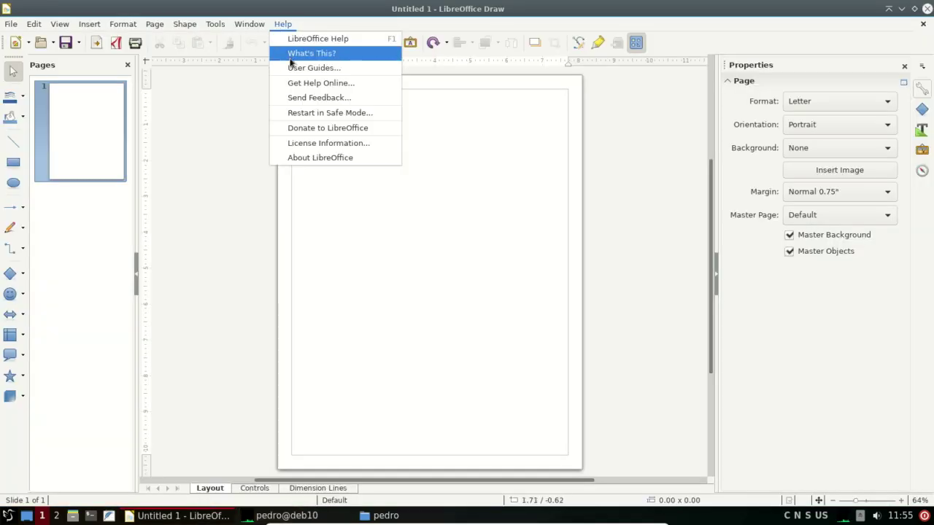
click(294, 157)
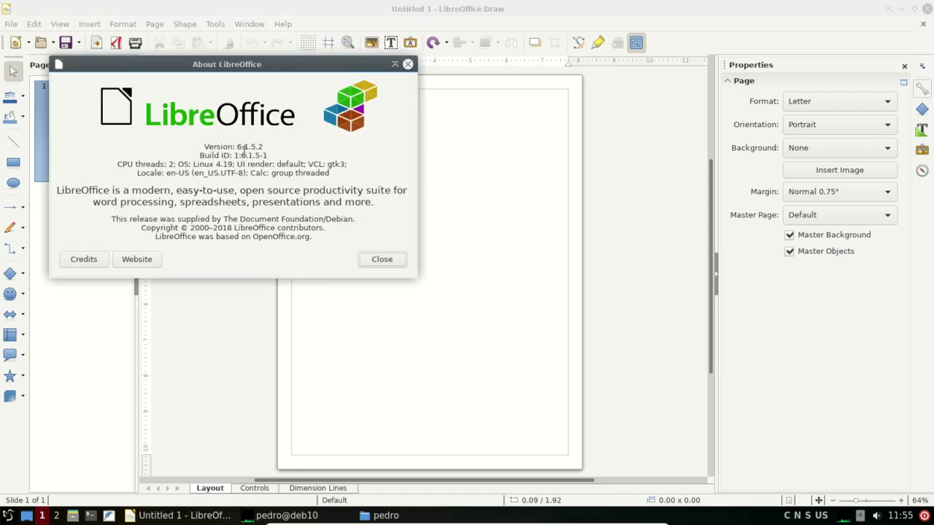
click(381, 259)
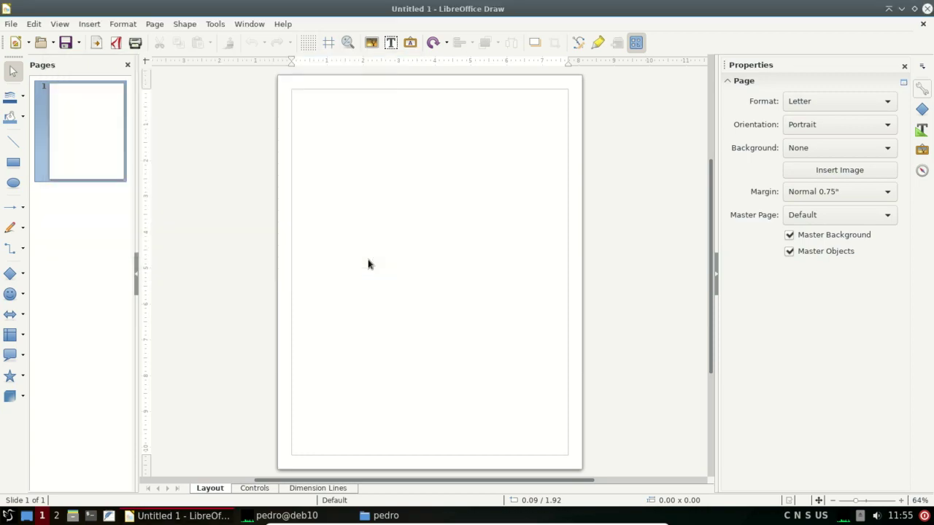
click(927, 9)
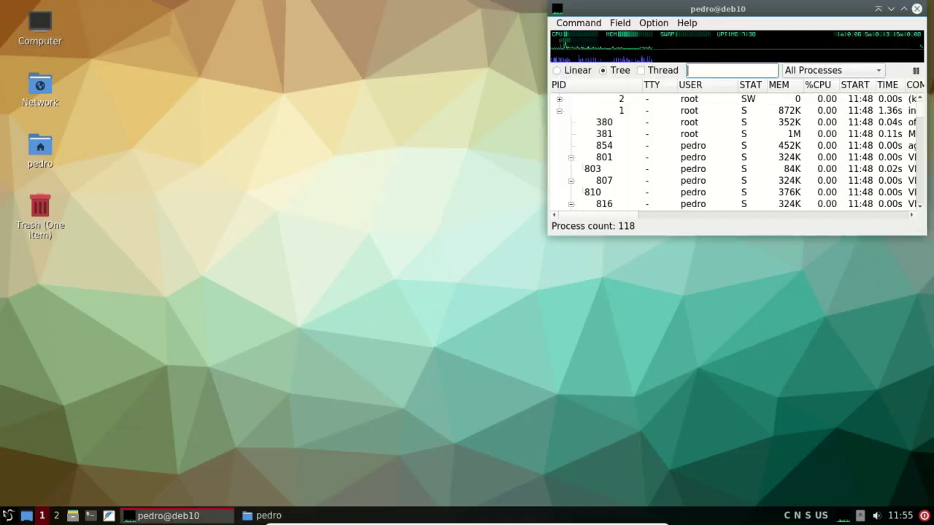
- Quit the process viewer, and restore the file manager window and move it up toward the middle of the desktop
click(574, 26)
click(577, 40)
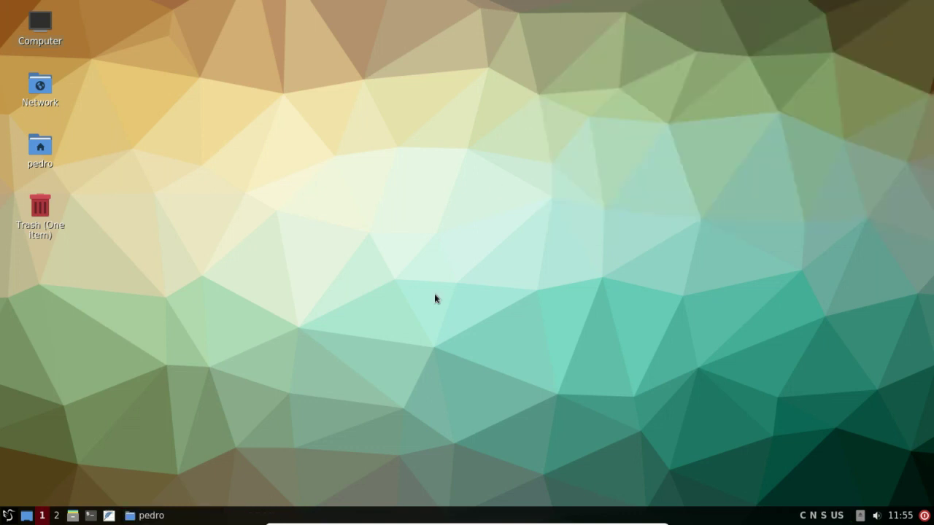
click(146, 516)
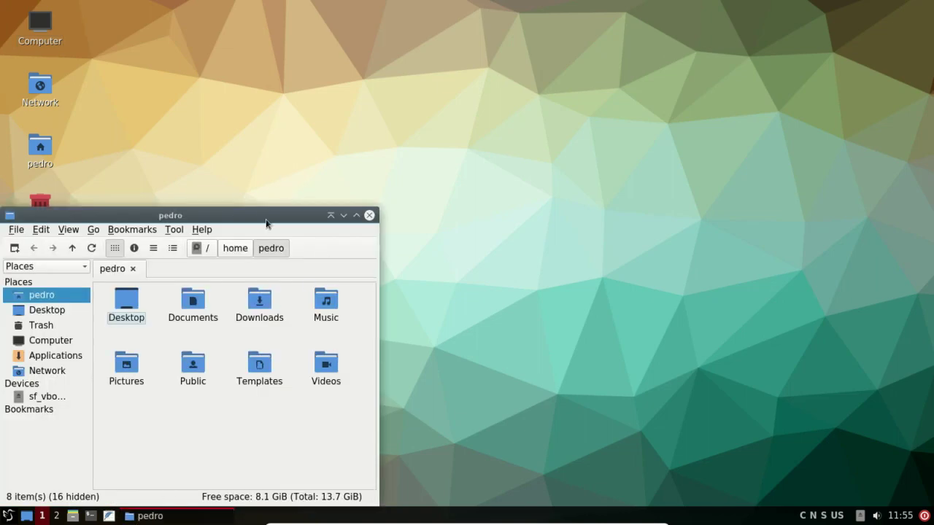
drag(273, 220, 653, 77)
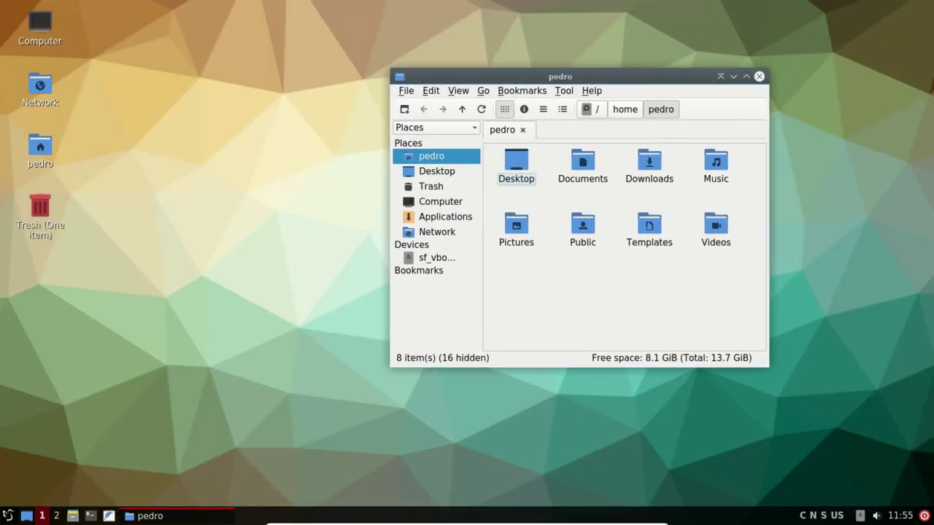
- Launch the LXQt Configuration Center, move the file manager window out of the way and maximize the Configuration Center
click(7, 516)
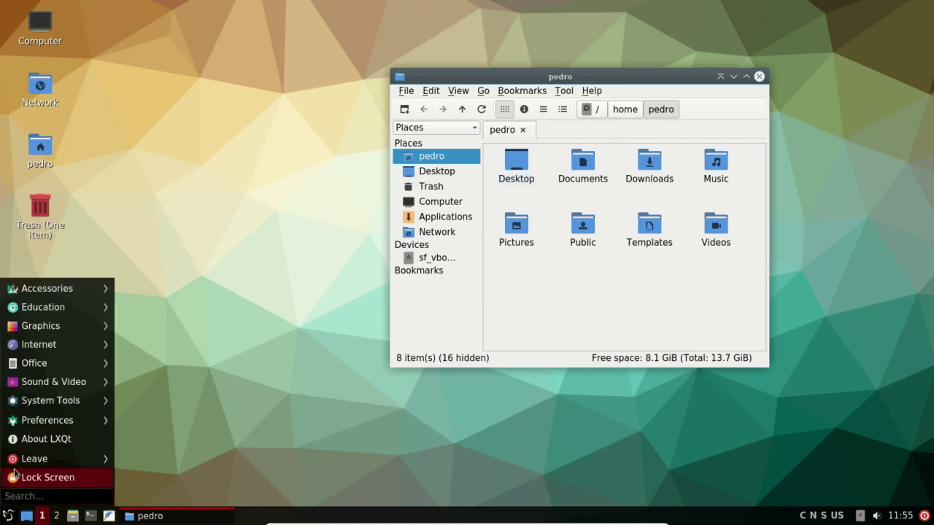
mouse_move(40, 426)
mouse_move(151, 345)
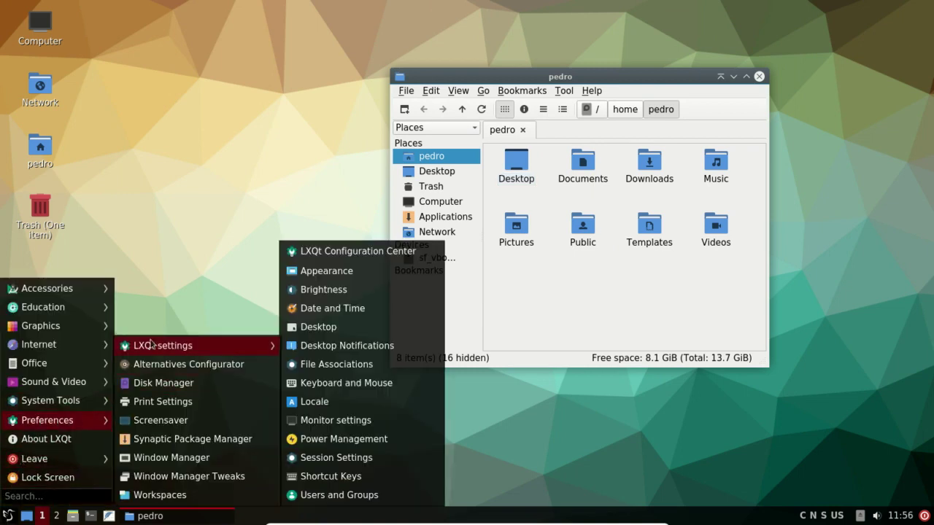
click(353, 252)
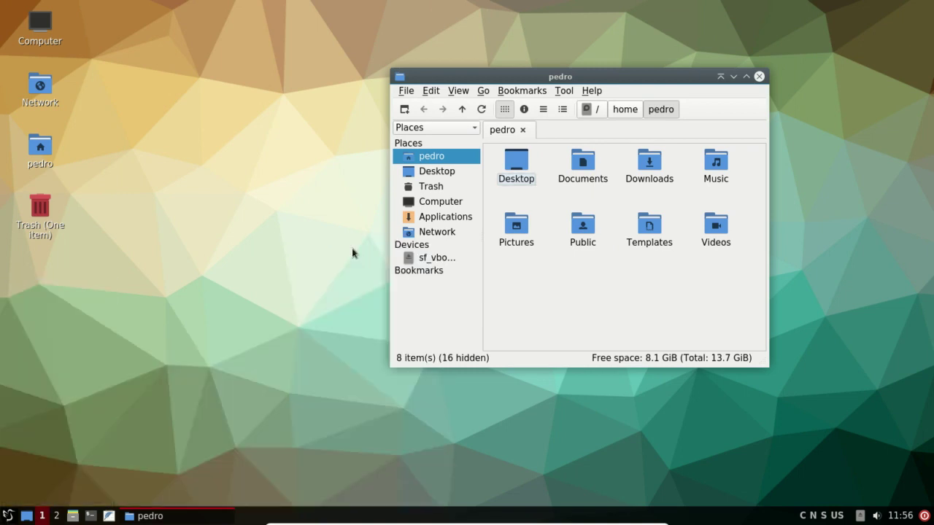
drag(584, 77, 732, 23)
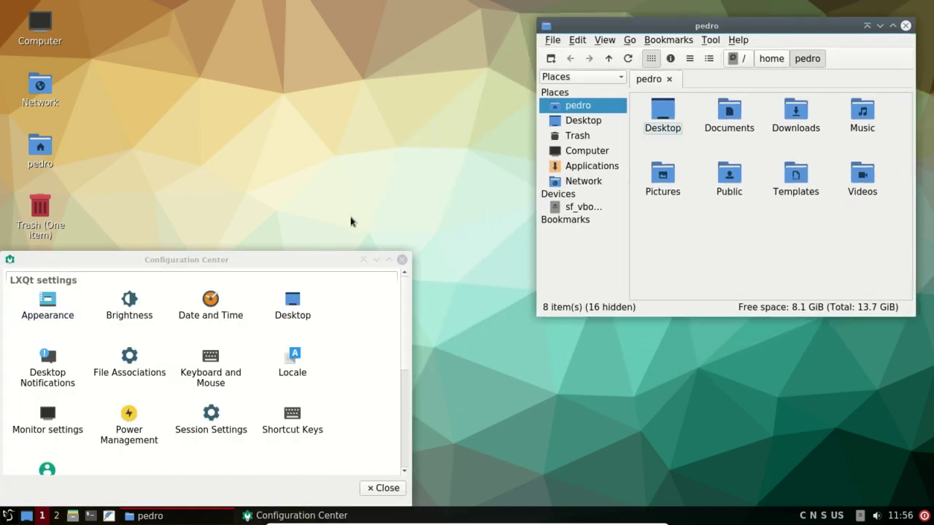
drag(332, 260, 500, 20)
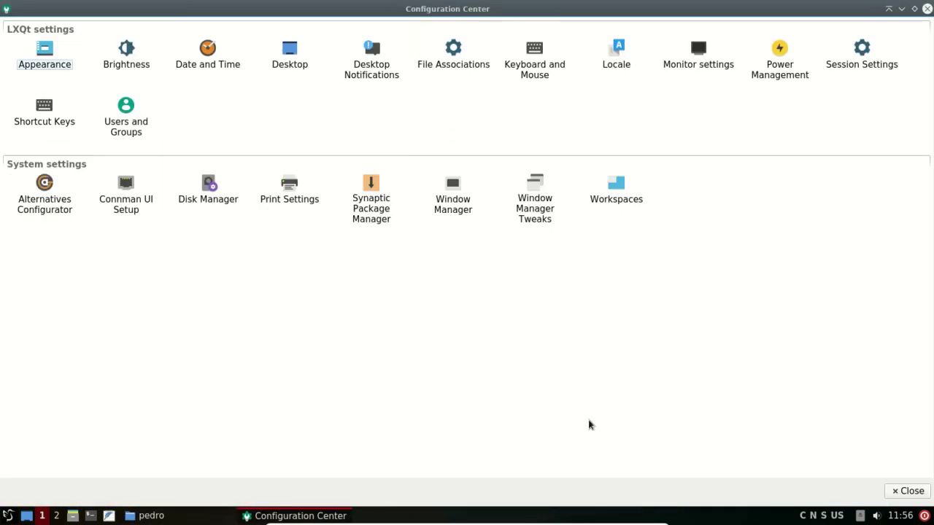
- Open Window Manager Tweaks and look through its Focus, Accessibility, Workspaces, Placement and Compositor settings
double_click(543, 206)
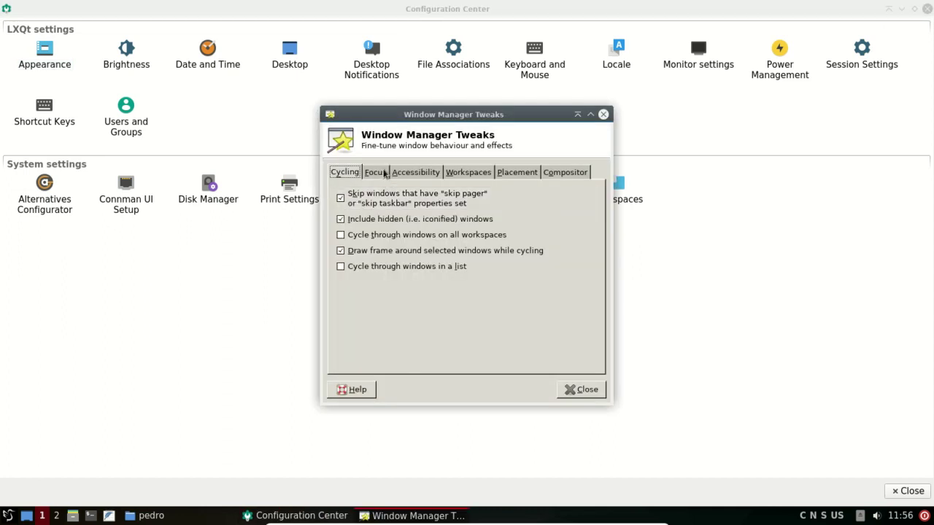
click(385, 174)
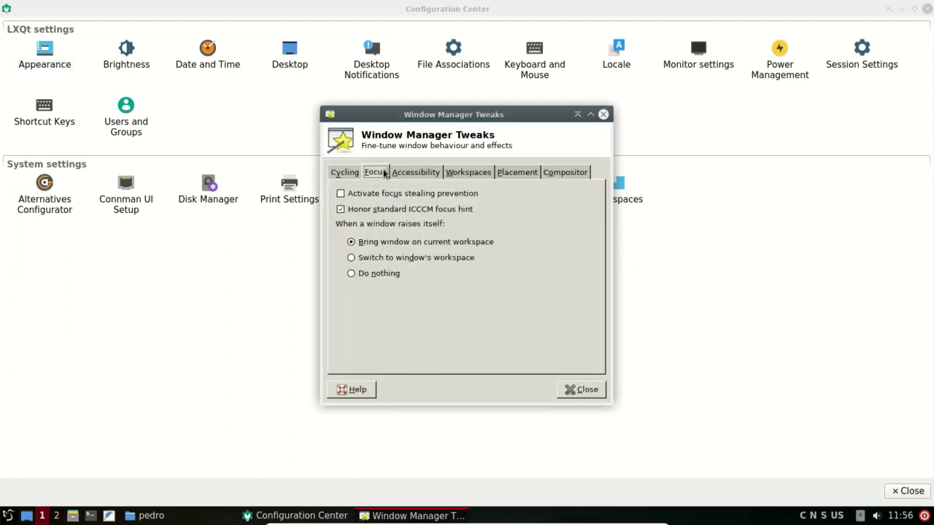
click(431, 174)
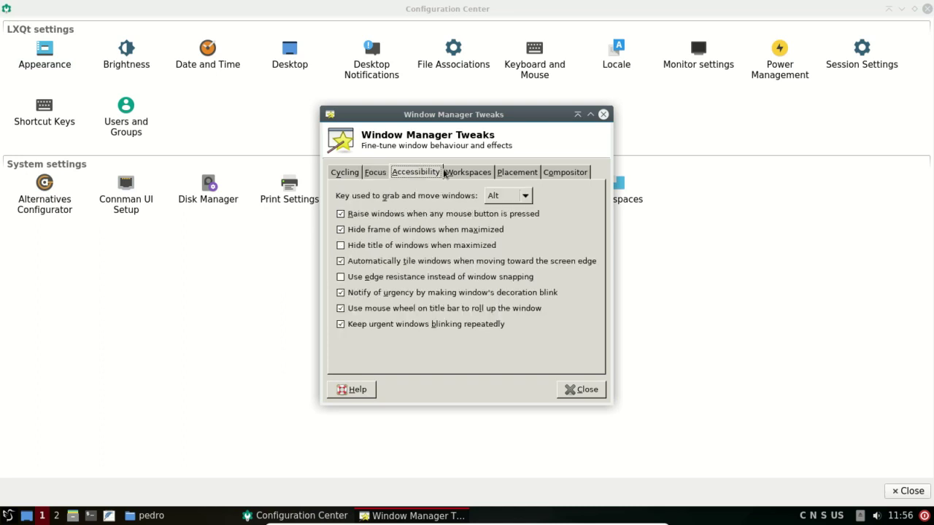
click(482, 174)
click(518, 173)
click(564, 173)
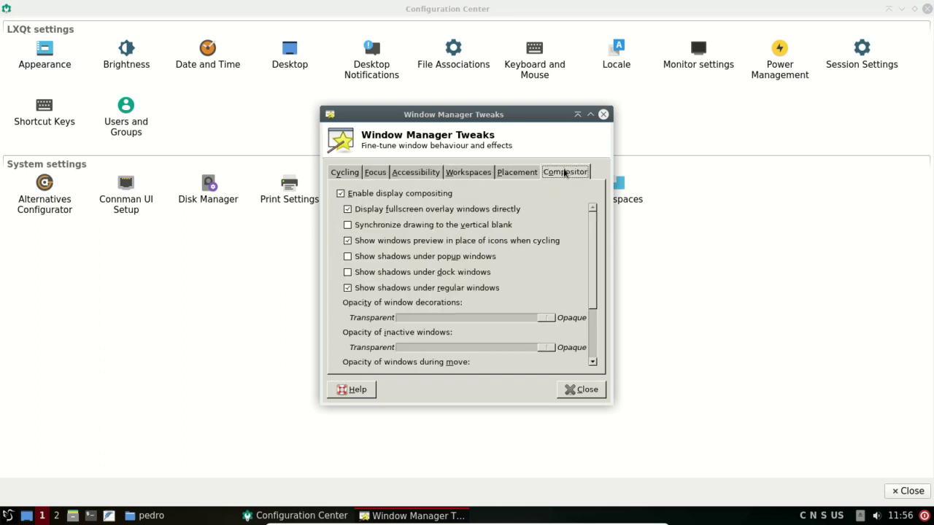
- View the remaining Compositor opacity settings and switch from Window Manager Tweaks to the Window Manager settings
scroll(528, 283, down, 2)
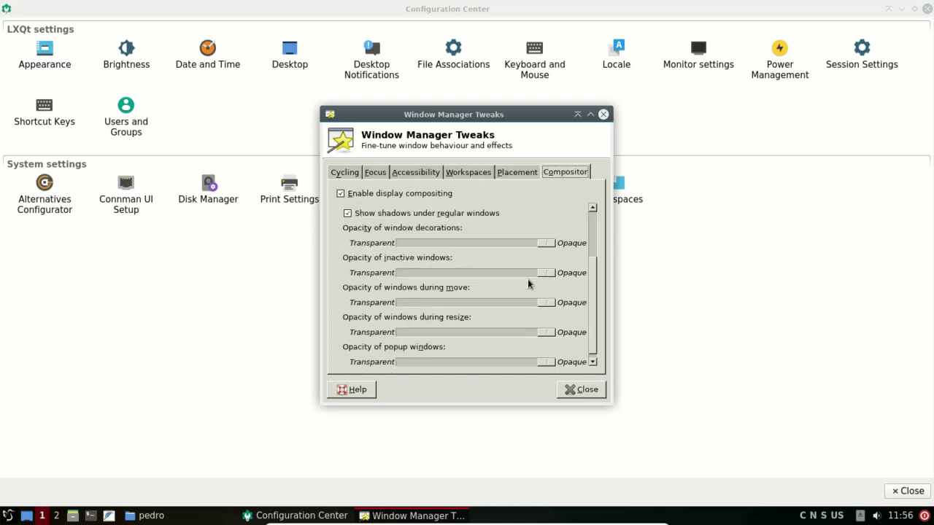
click(580, 387)
click(458, 188)
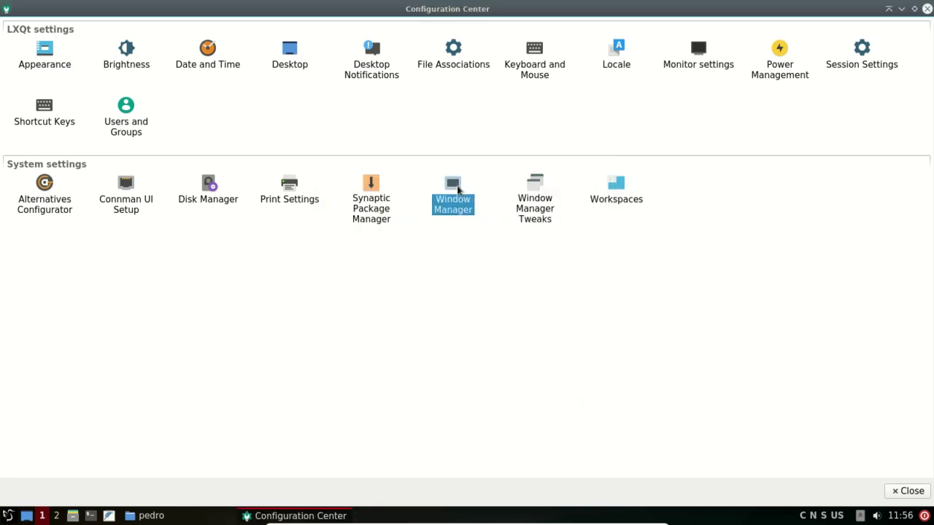
double_click(458, 188)
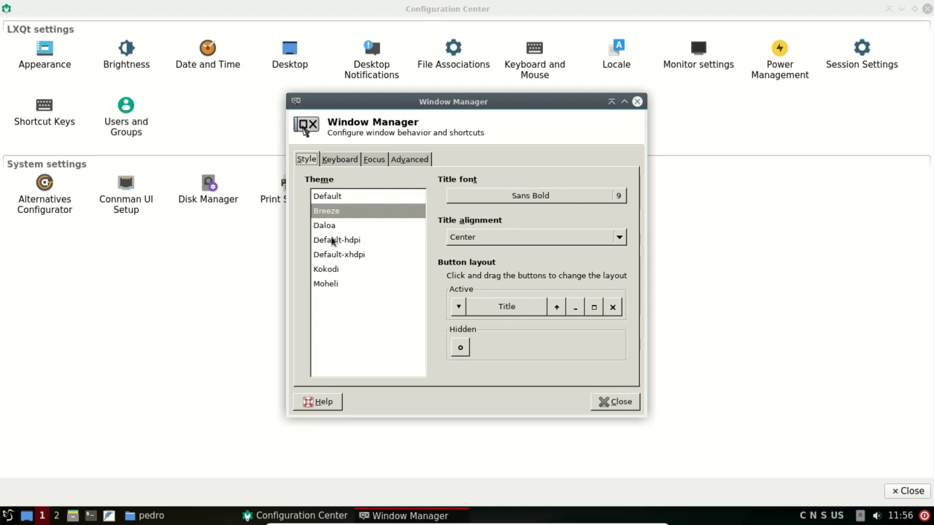
- Try the Moheli, Kokodi and Default window themes and set the theme back to Breeze
click(332, 289)
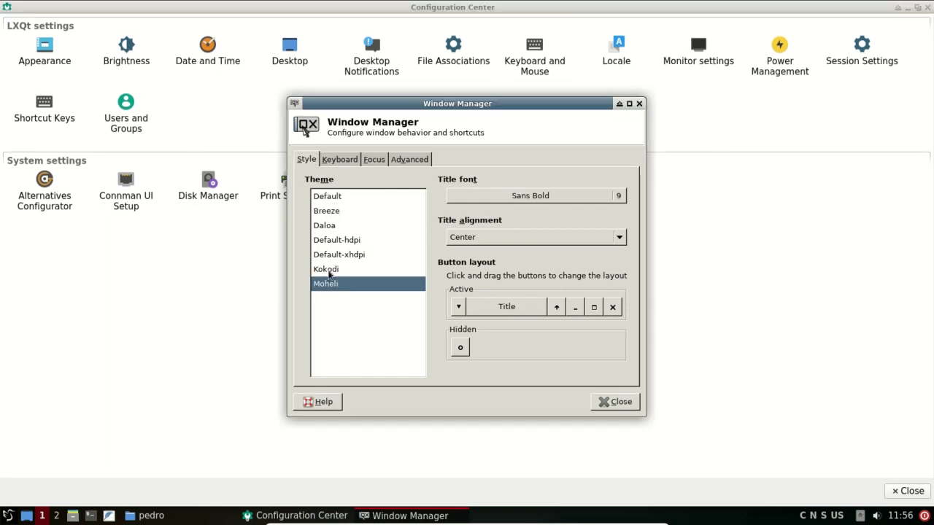
click(329, 271)
click(328, 199)
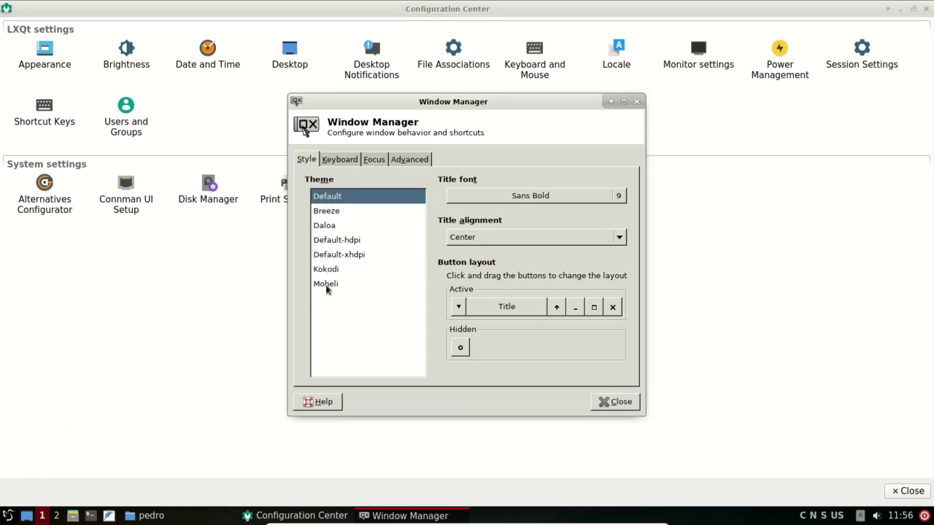
click(326, 213)
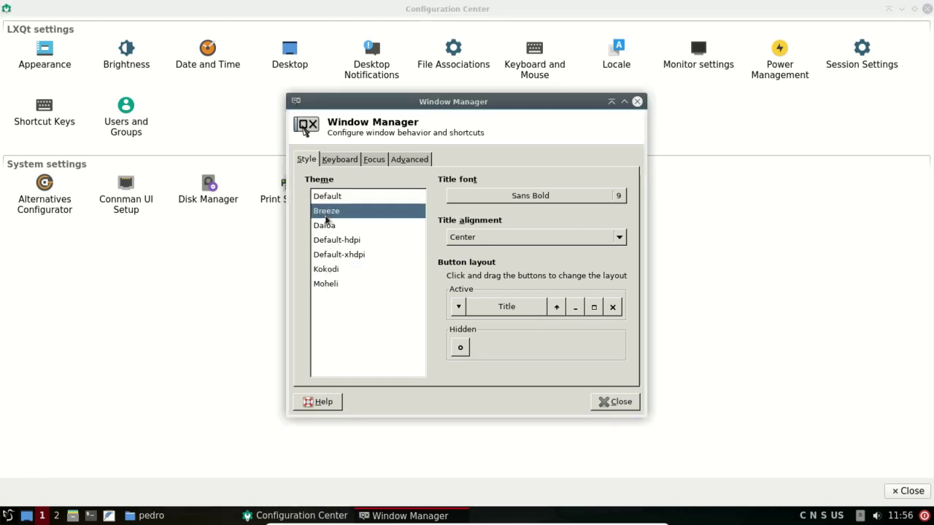
- Look through the Keyboard, Focus and Advanced settings of the Window Manager and close its window
click(355, 165)
click(378, 161)
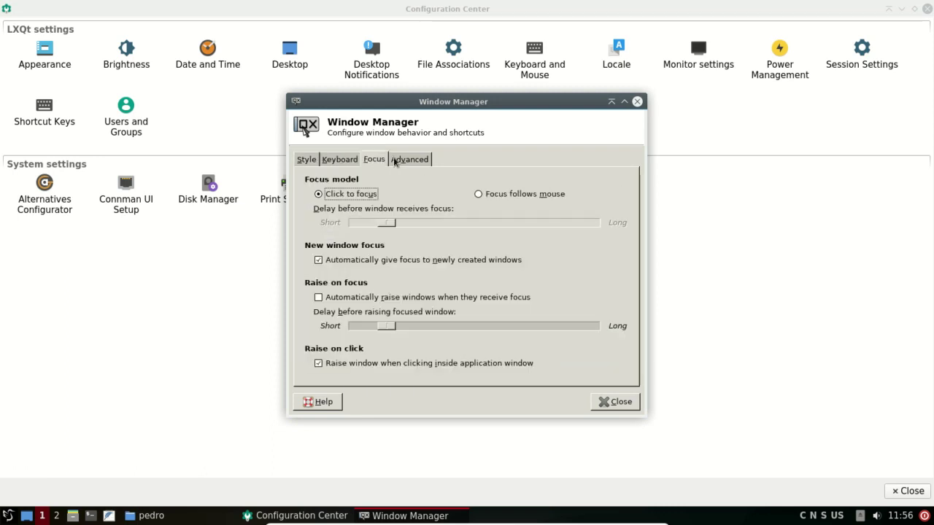
click(399, 162)
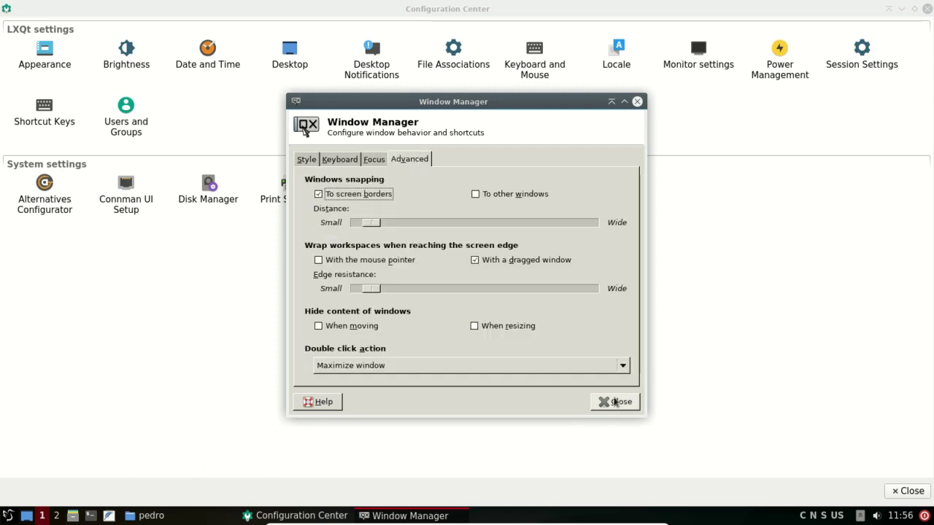
click(615, 403)
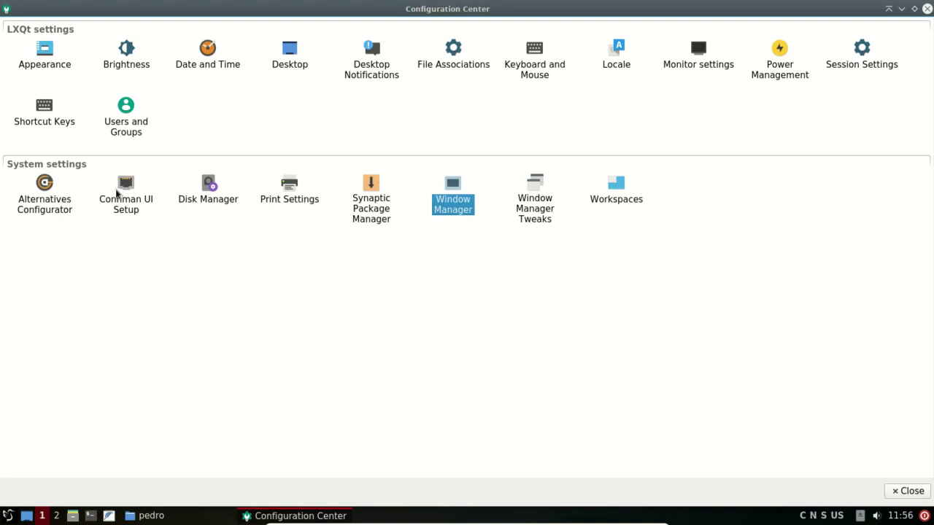
- Open the Desktop preferences and check the home folder in the wallpaper image browser, cancelling without a choice
click(117, 193)
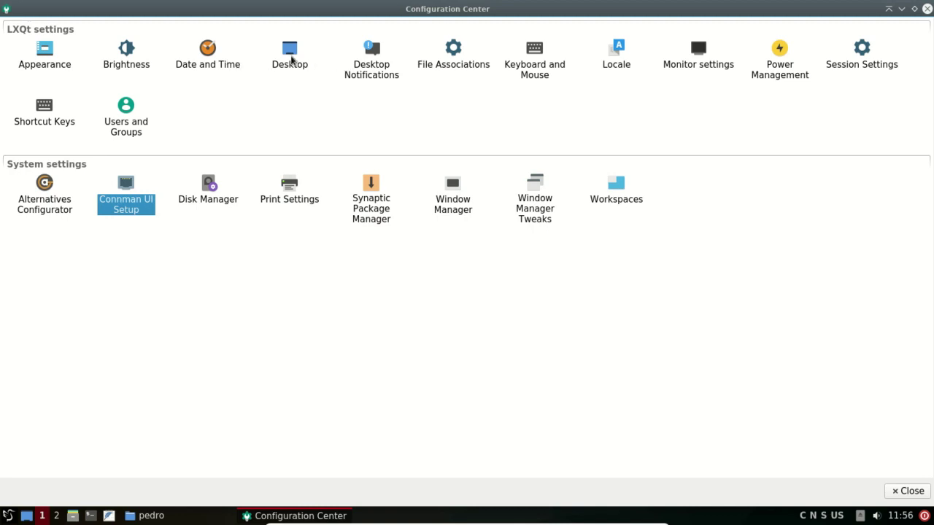
click(292, 60)
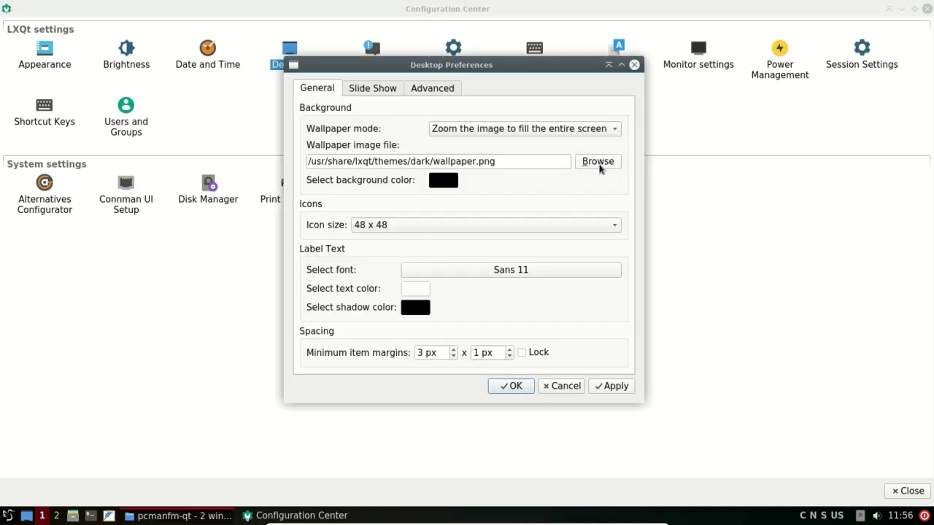
click(598, 162)
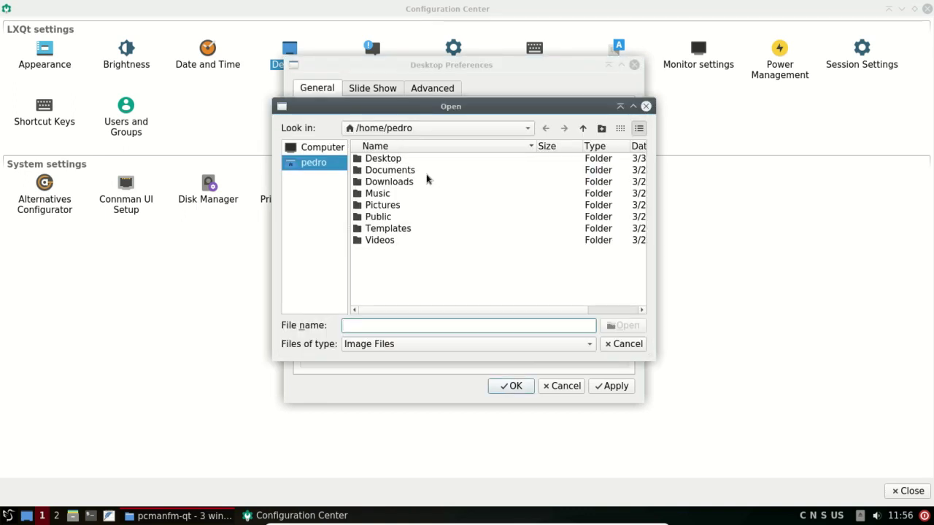
click(624, 343)
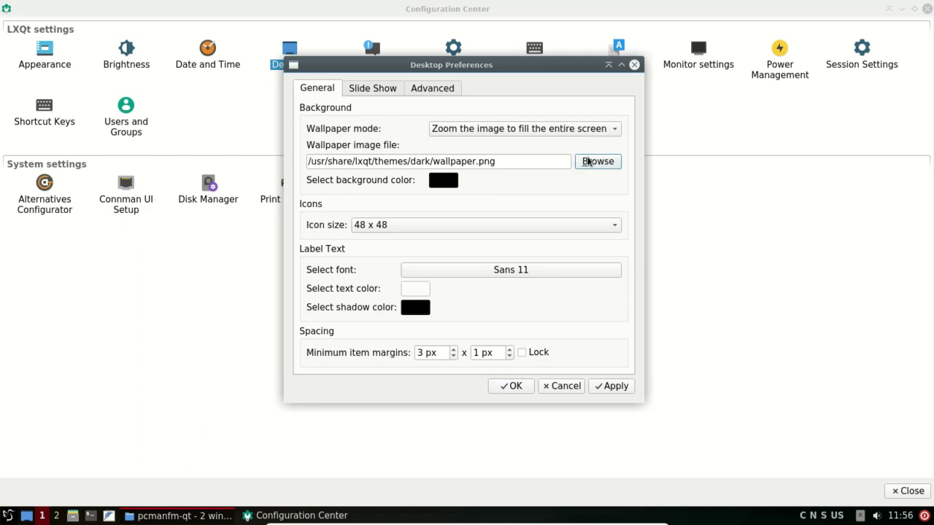
- Browse for a wallpaper image again, starting from the computer's root directory, and enter the usr folder
click(589, 162)
click(304, 152)
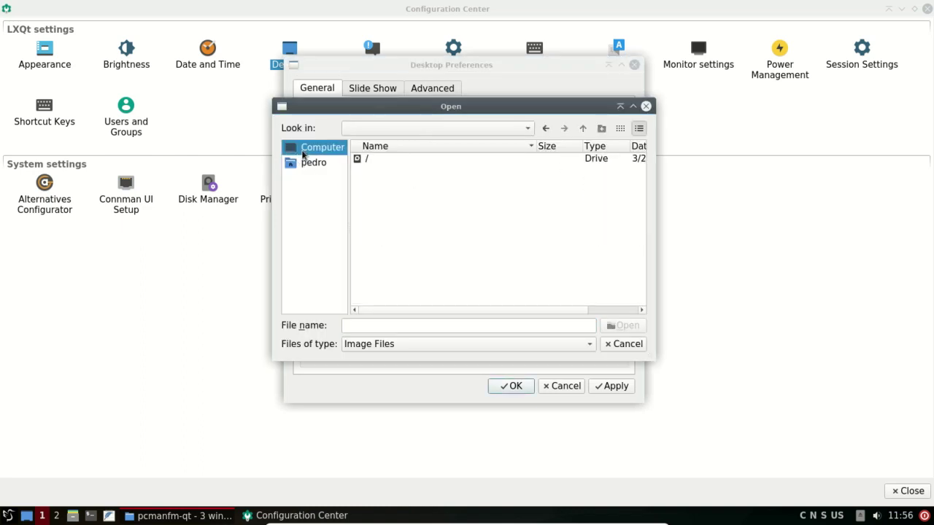
double_click(364, 161)
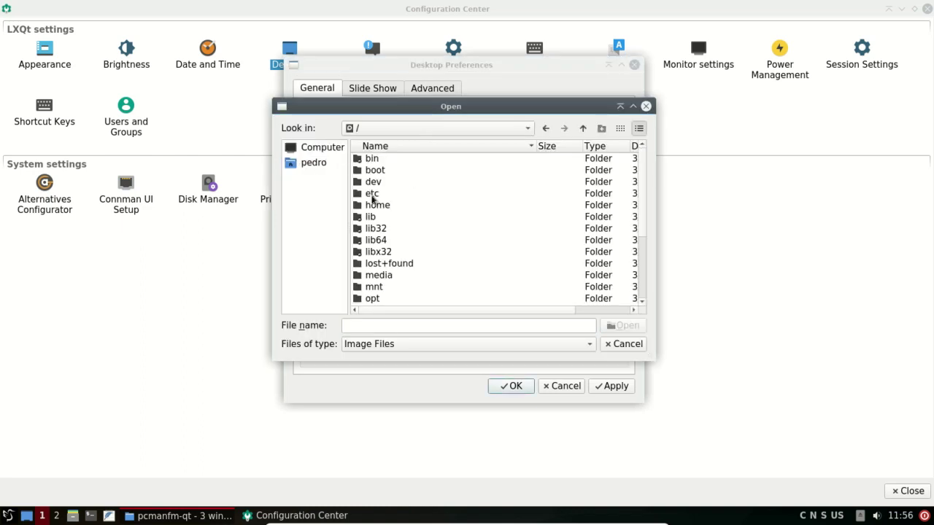
click(380, 280)
key(u)
key(s)
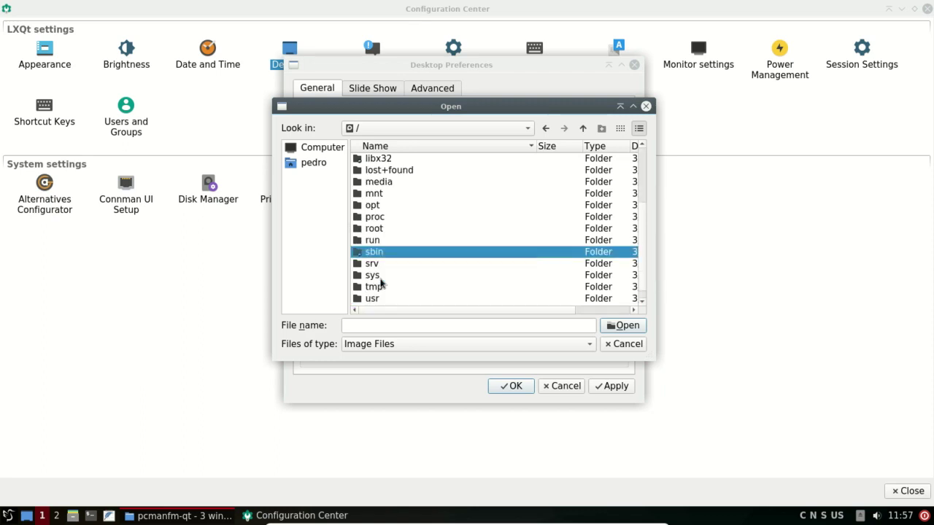
double_click(363, 304)
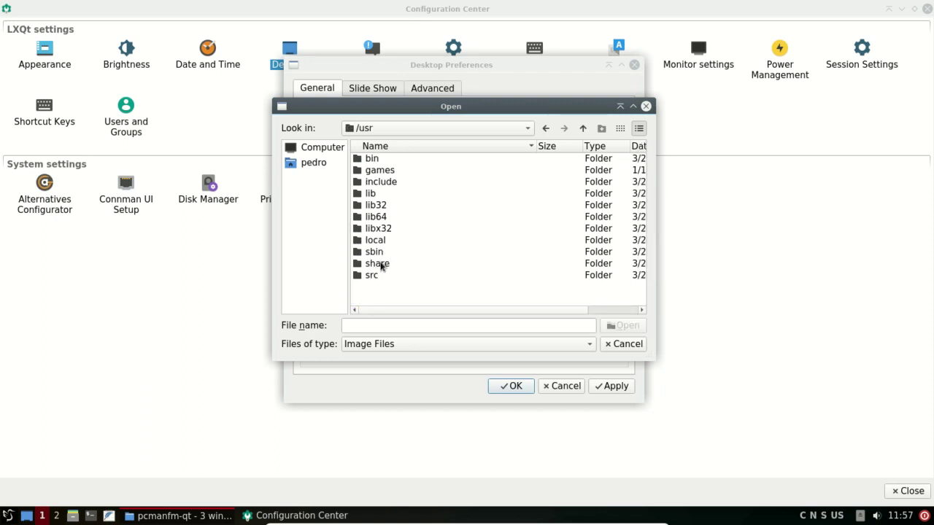
- Navigate the wallpaper file browser to /usr/share/lxqt/themes
click(381, 264)
double_click(380, 264)
key(l)
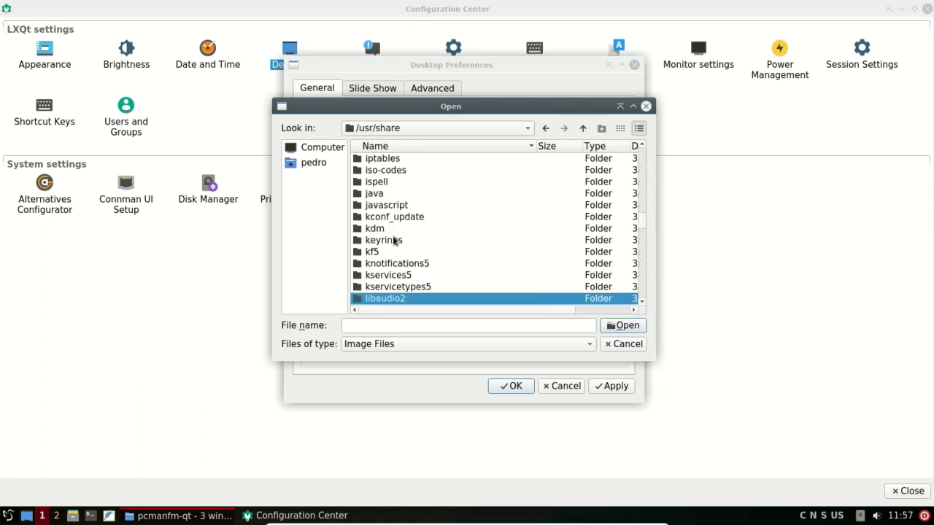
scroll(394, 240, down, 9)
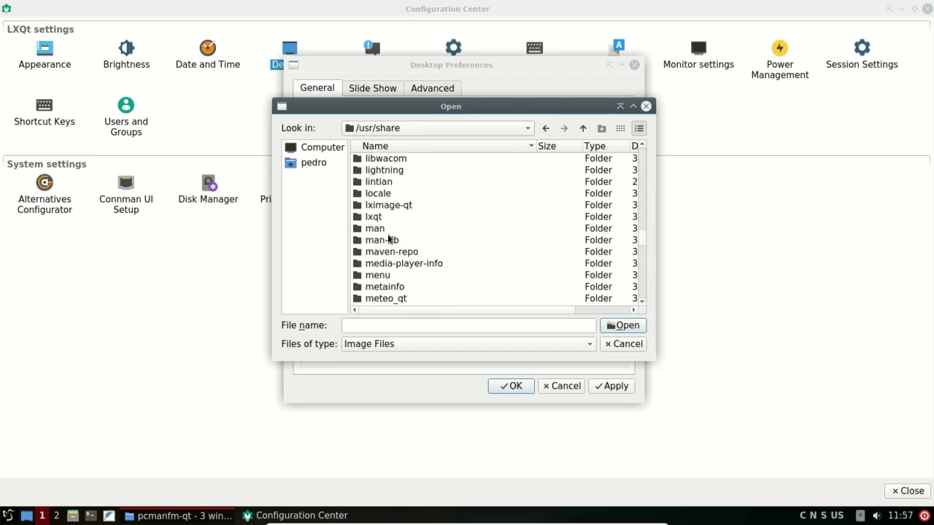
double_click(376, 216)
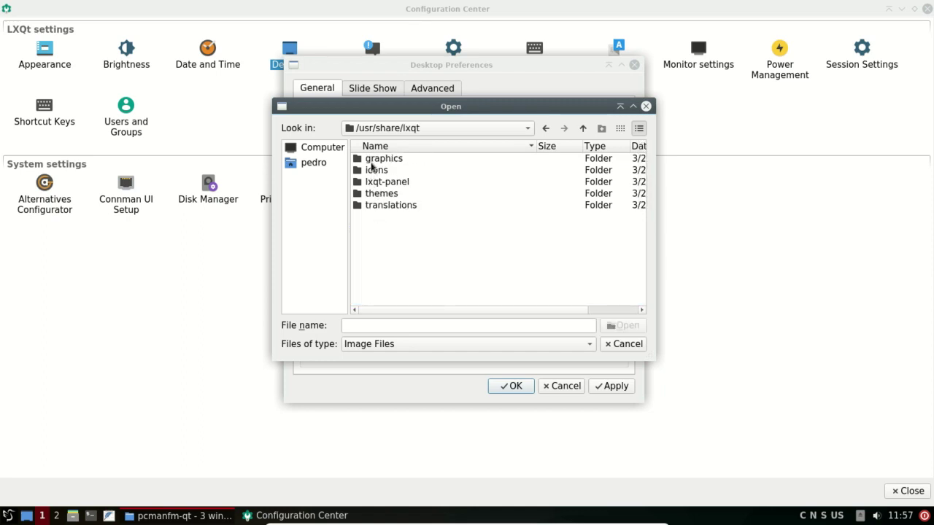
double_click(382, 194)
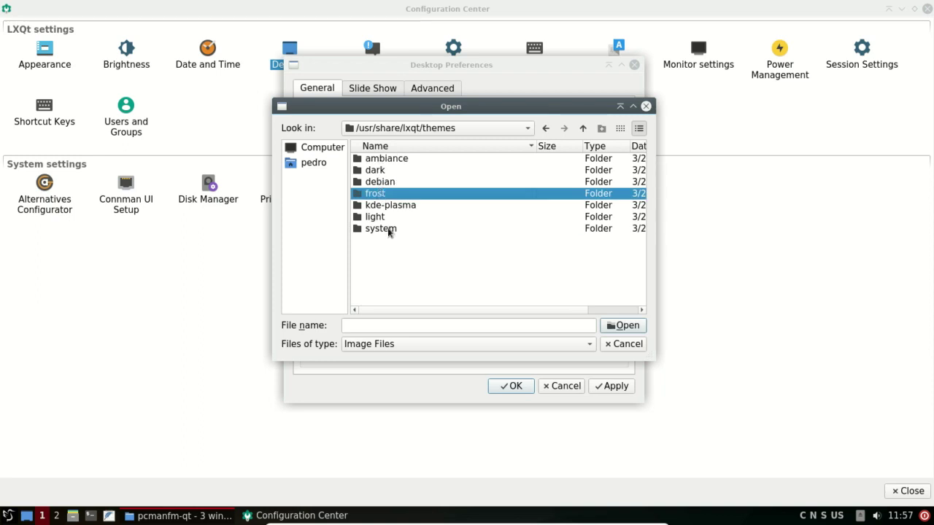
- Move the file browser below the wallpaper path, open the dark theme folder and select wallpaper.png
drag(424, 110, 391, 213)
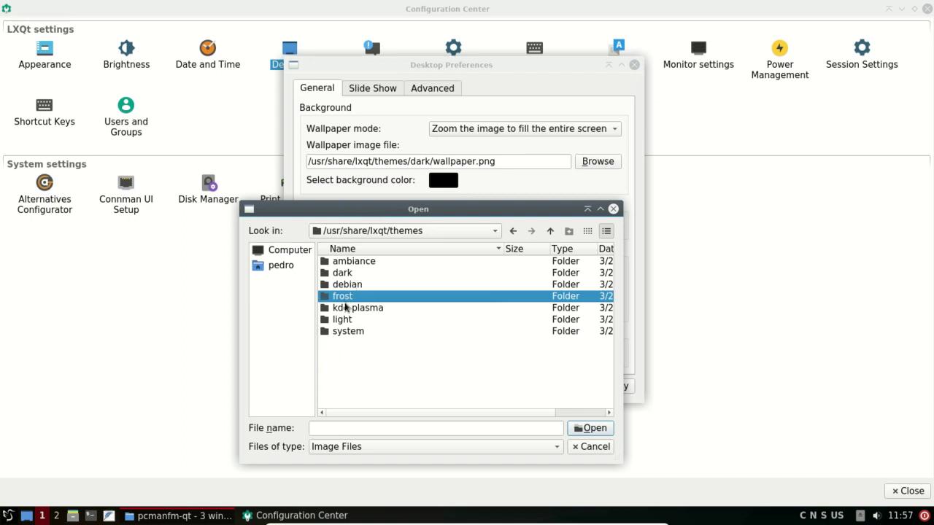
click(338, 275)
double_click(337, 276)
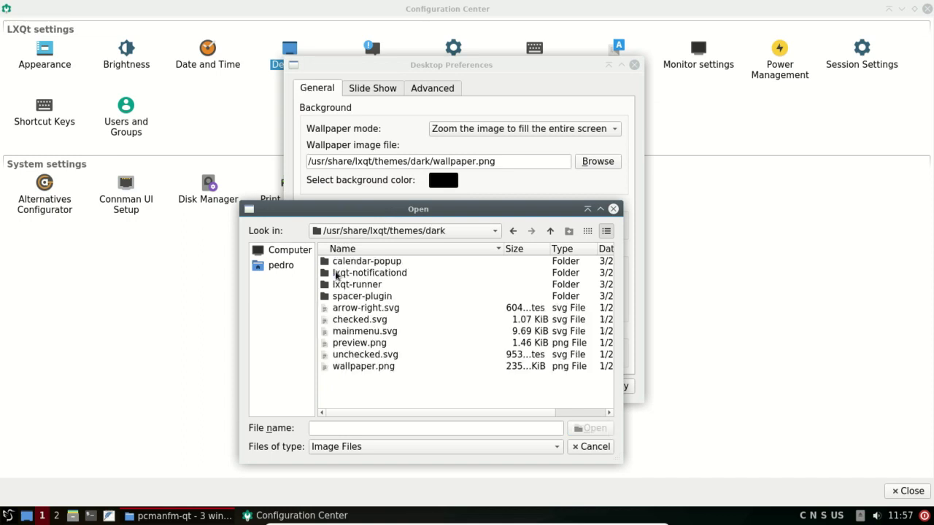
click(368, 369)
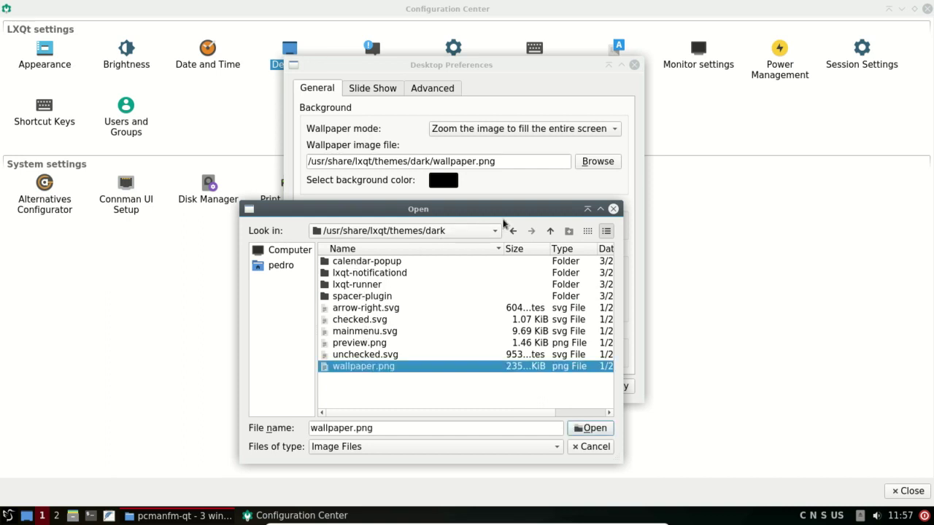
- Choose wallpaper.svg from the debian theme folder as the desktop wallpaper and apply it
click(549, 231)
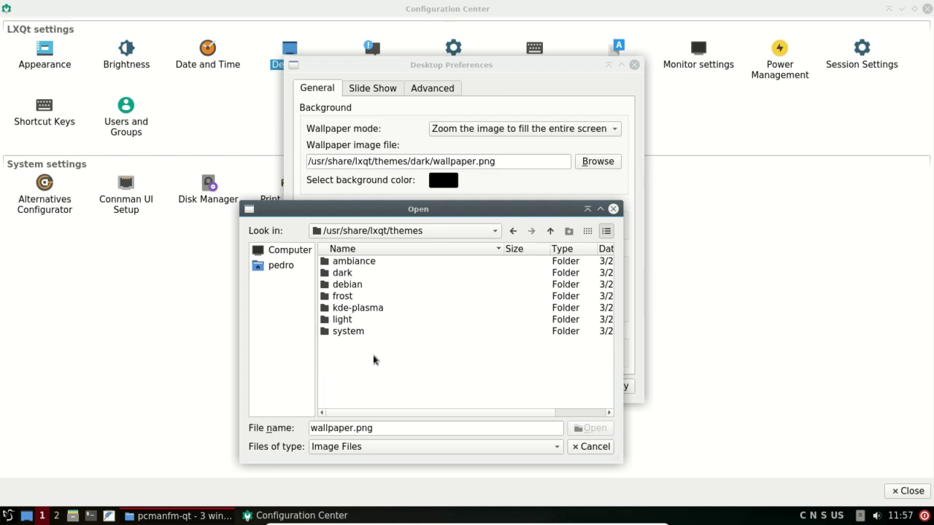
click(341, 321)
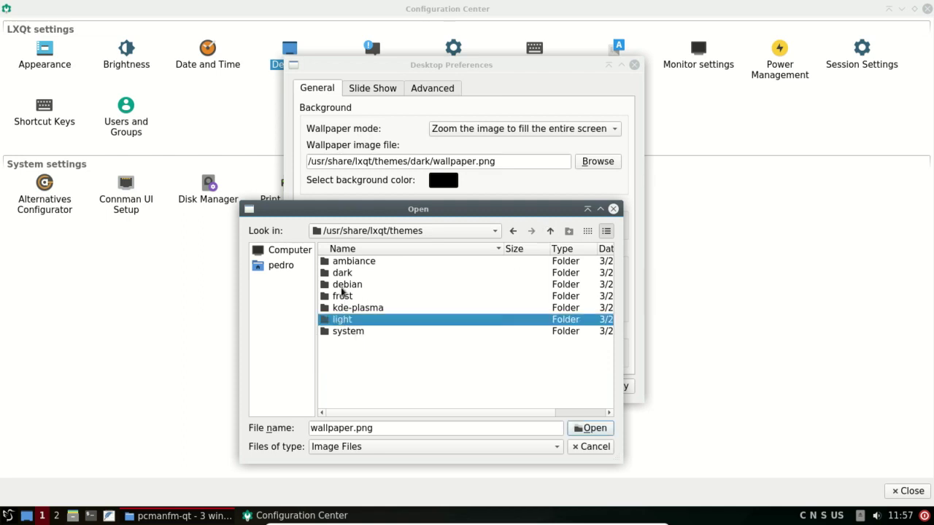
double_click(341, 288)
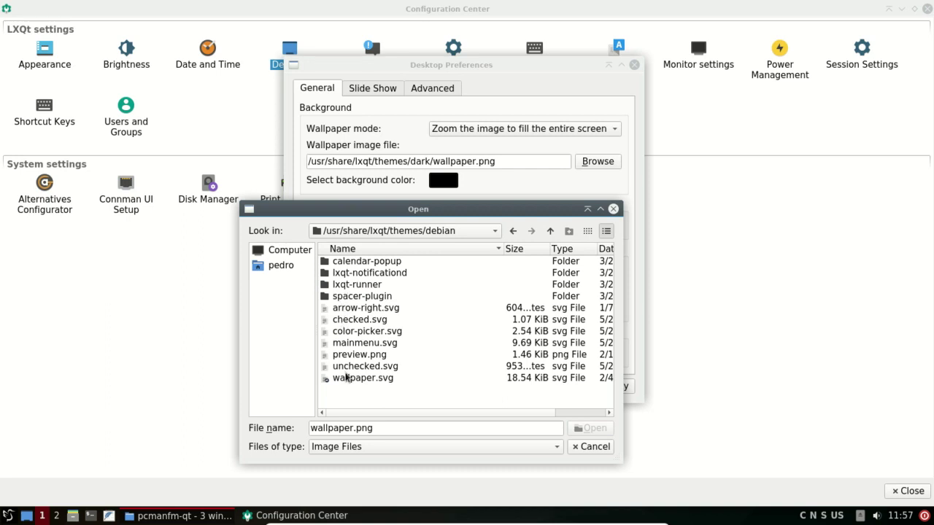
click(349, 378)
click(590, 430)
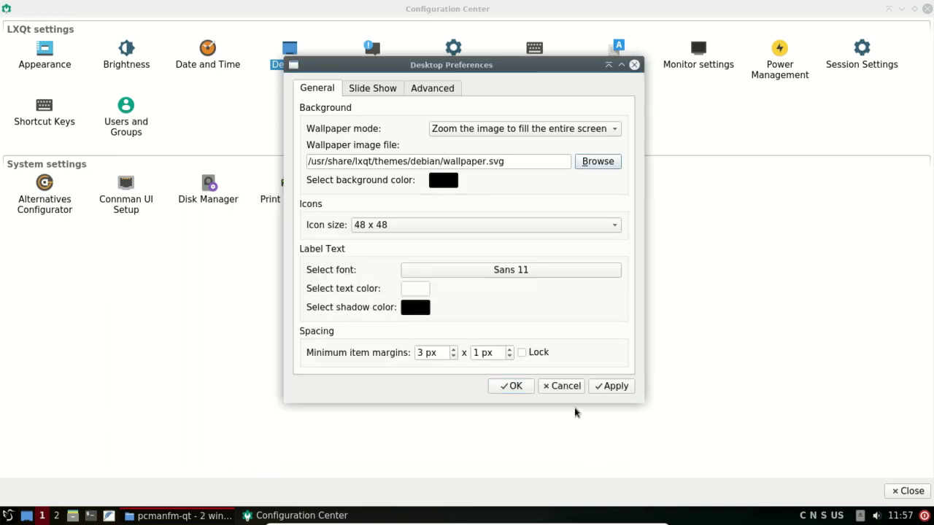
click(618, 387)
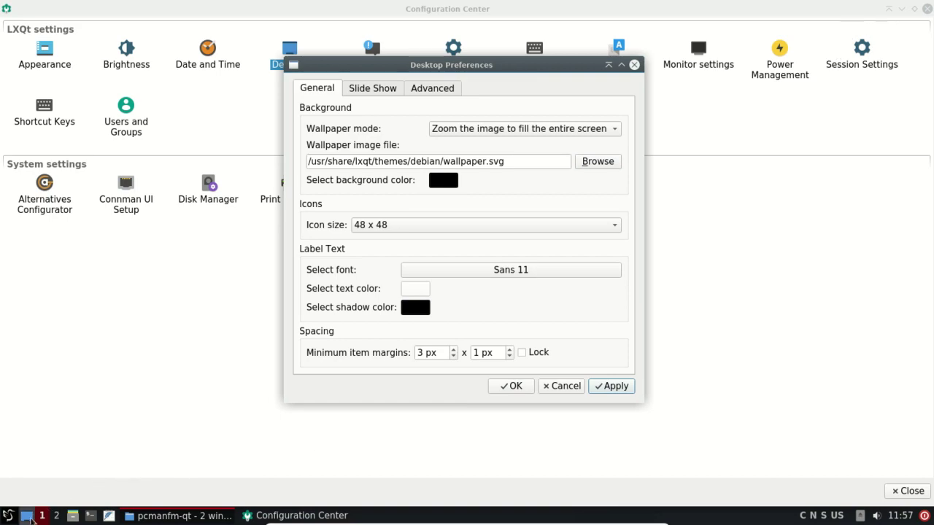
- Show the desktop to view the new wallpaper, and restore and close the Configuration Center
click(27, 516)
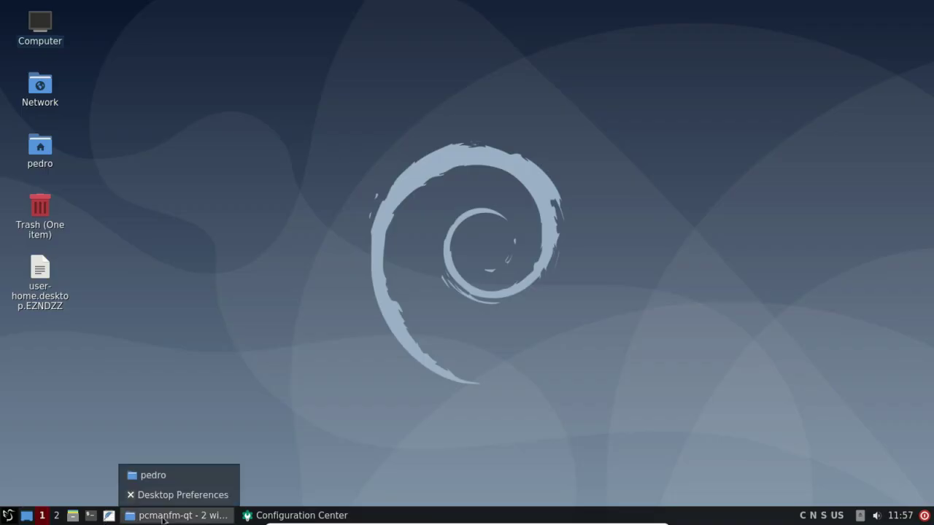
click(299, 516)
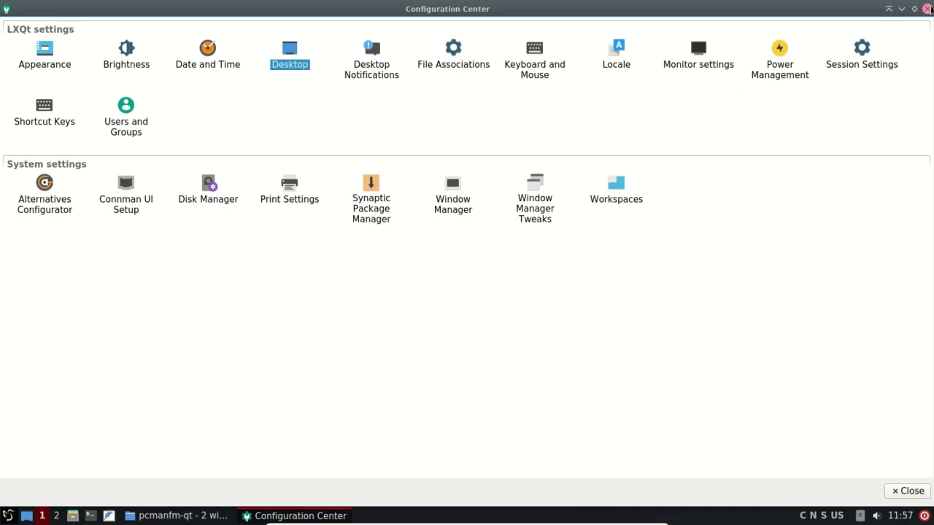
click(928, 8)
- Restore and close the home folder's file manager window, and bring back the Desktop Preferences window
mouse_move(132, 518)
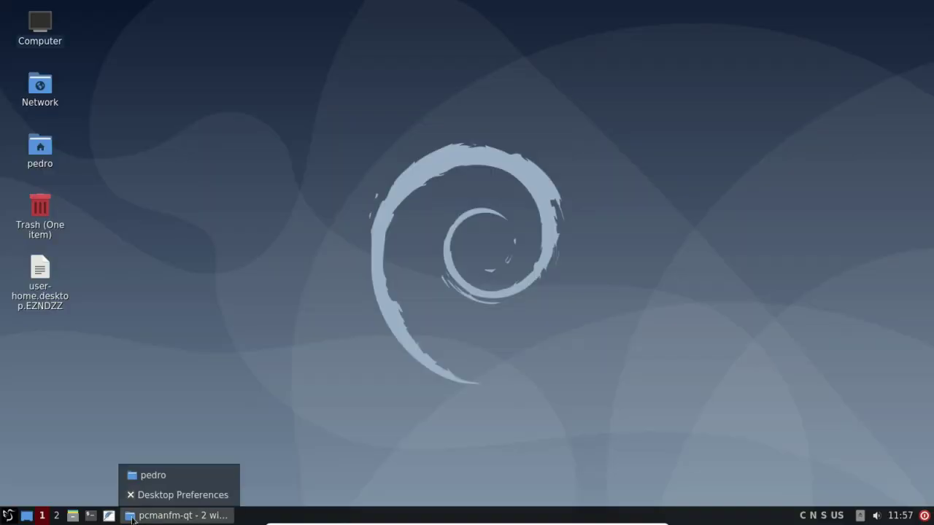
click(153, 475)
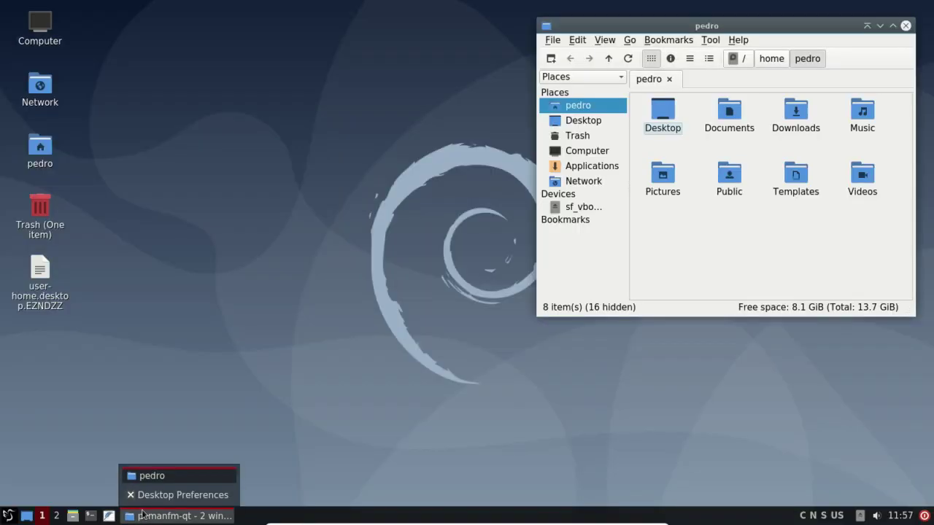
click(907, 26)
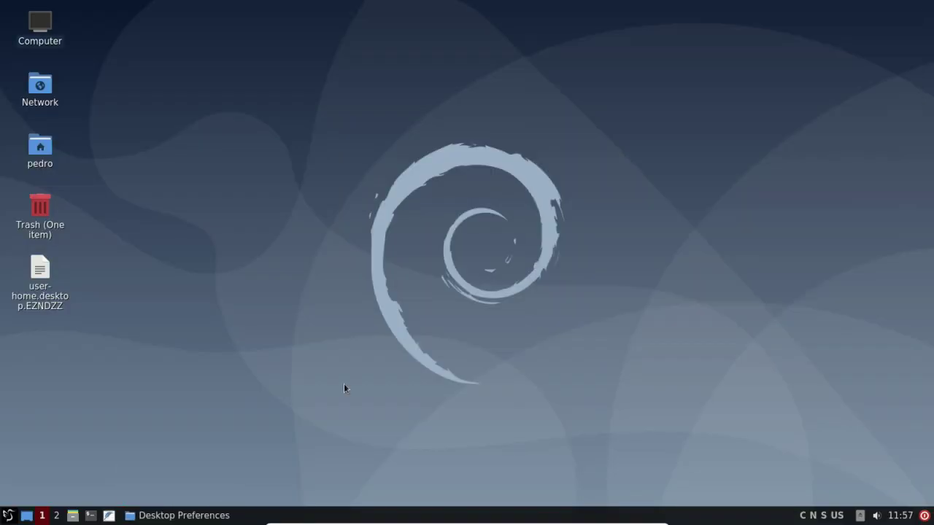
click(219, 516)
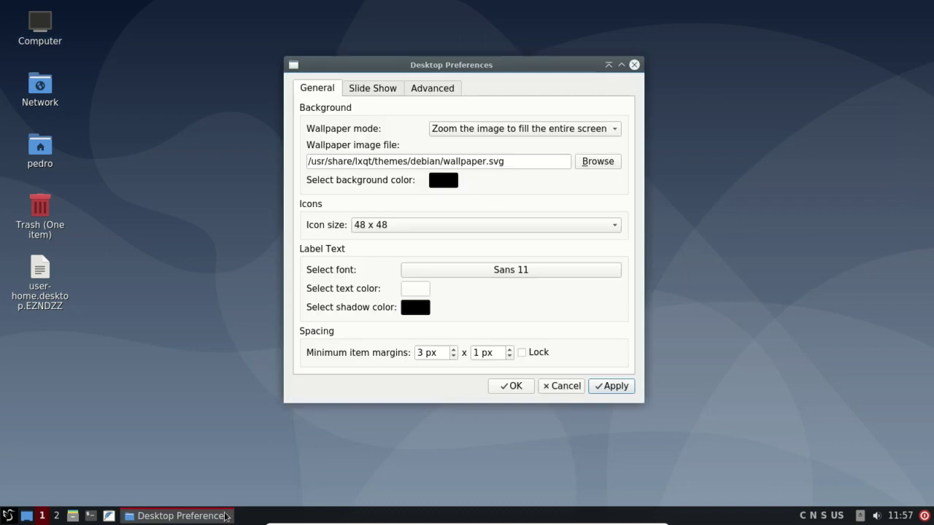
- Close the Desktop Preferences window and hide the icons on the desktop
click(634, 65)
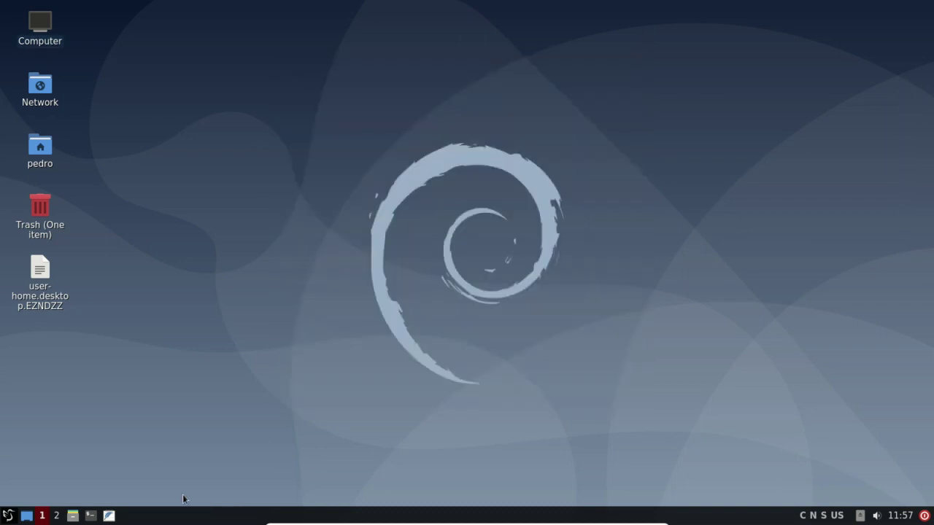
right_click(300, 143)
click(338, 246)
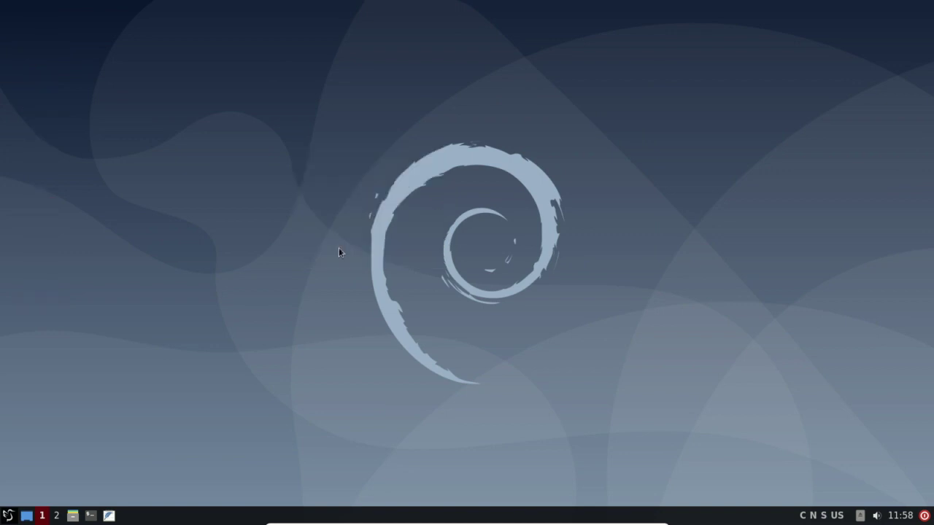
- Set the panel's position to Top of desktop, close its configuration and lock the panel
right_click(604, 516)
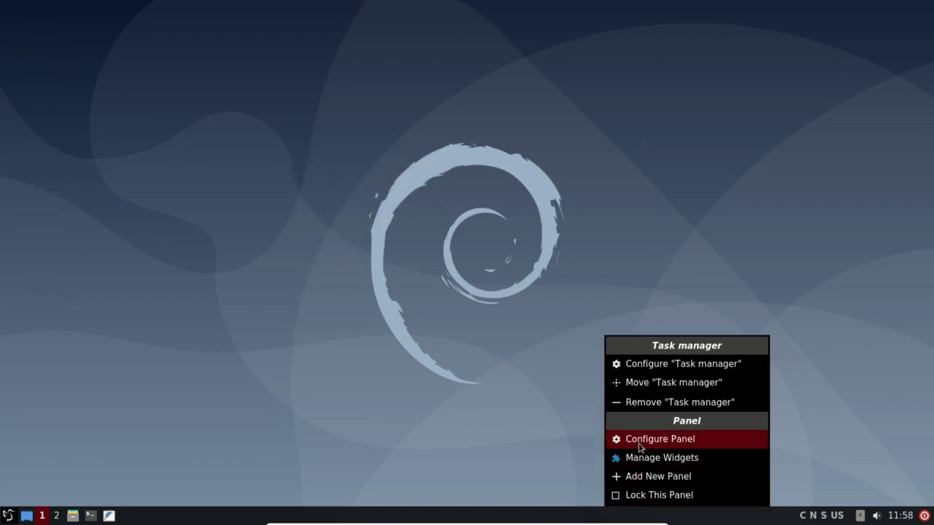
click(640, 439)
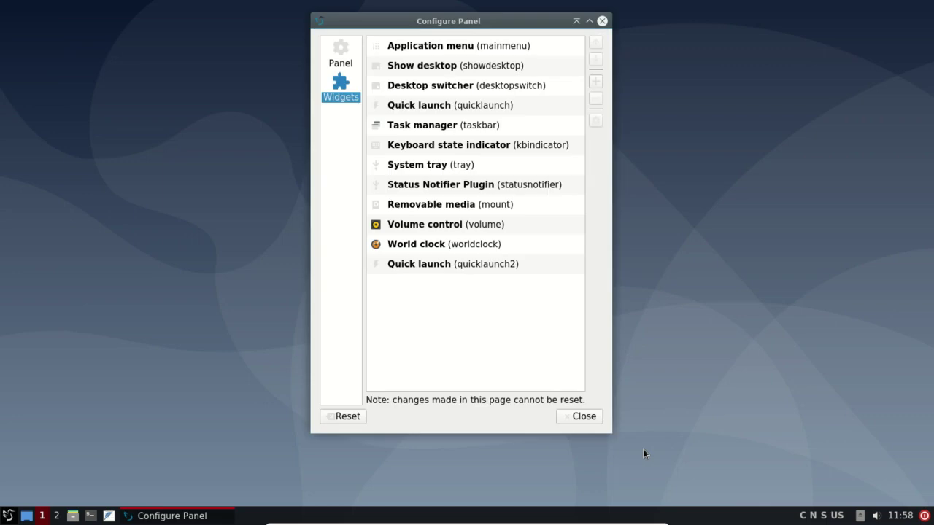
click(339, 64)
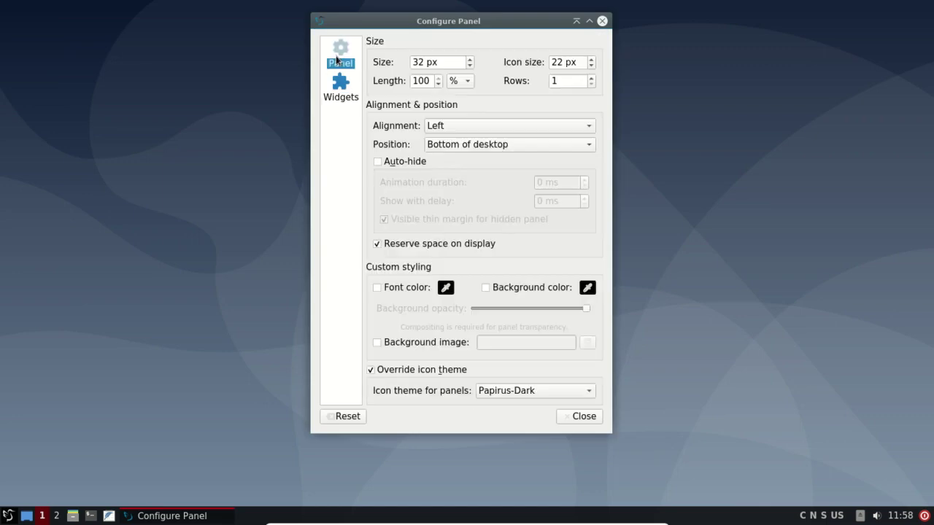
click(448, 146)
click(443, 108)
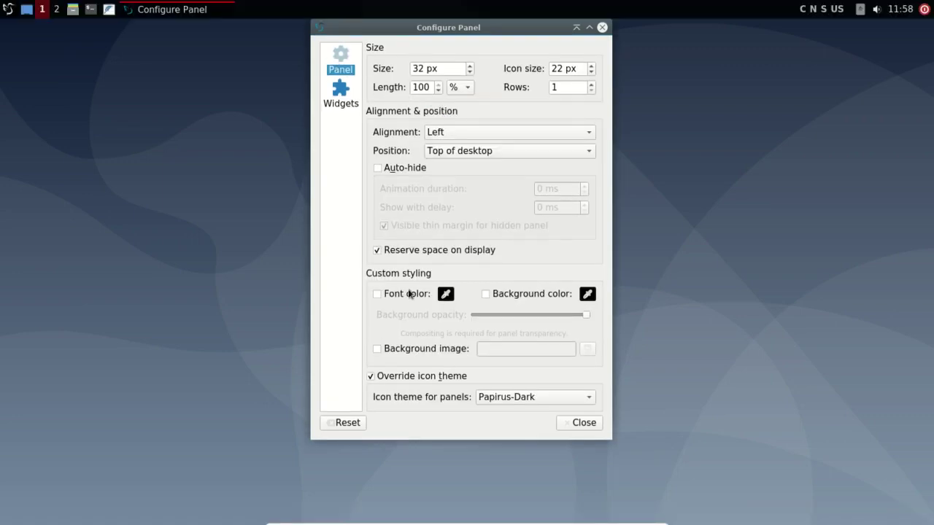
click(588, 429)
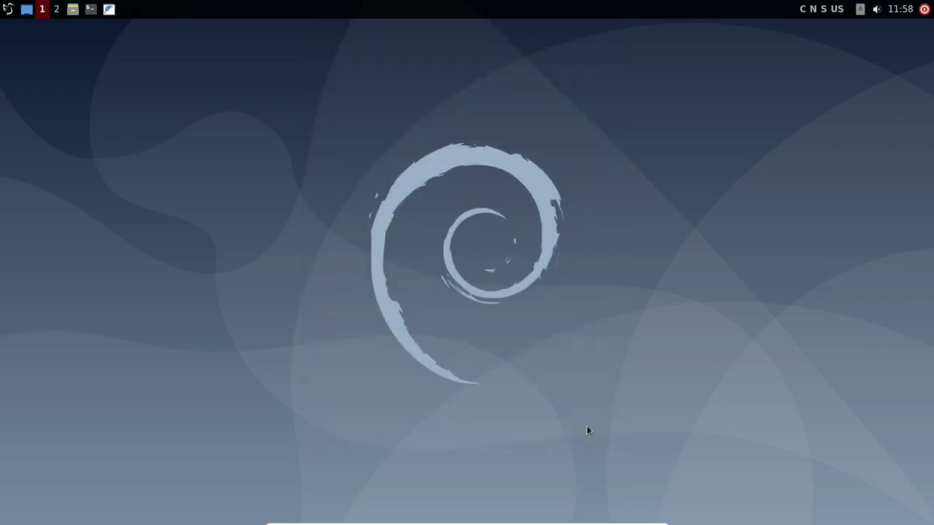
right_click(460, 5)
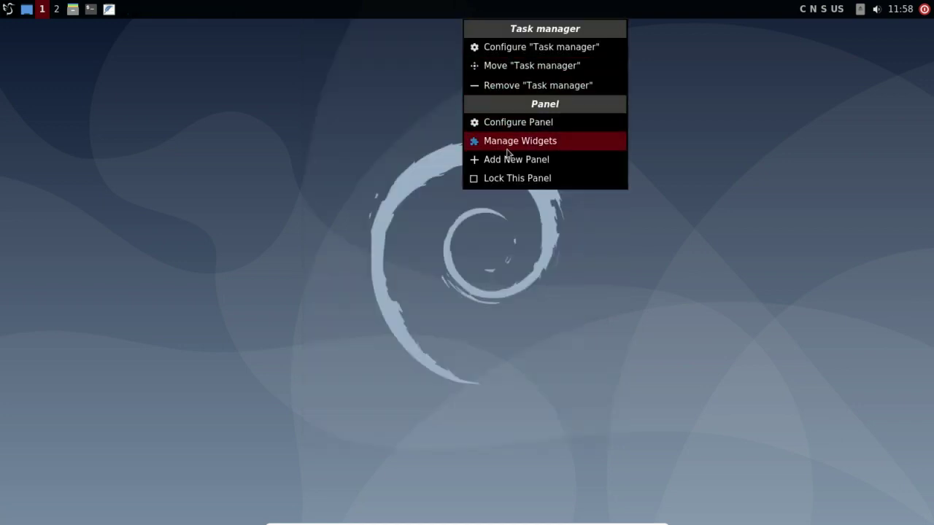
click(476, 182)
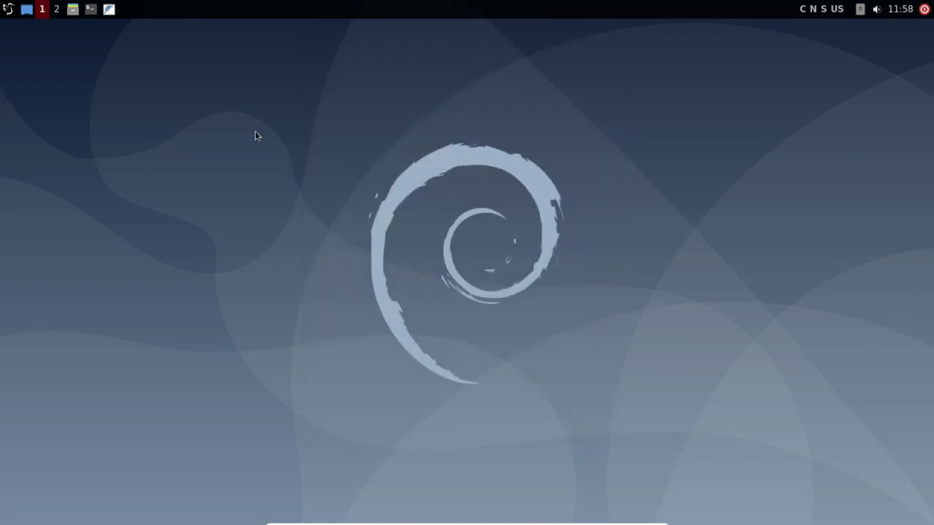
- Browse the application categories, including Internet, and request a shutdown of the computer
click(7, 11)
mouse_move(27, 207)
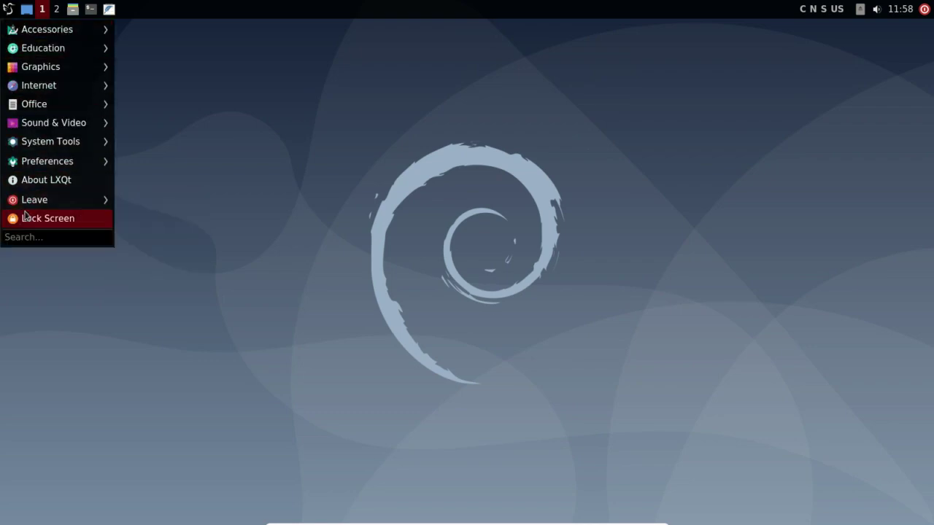
mouse_move(36, 92)
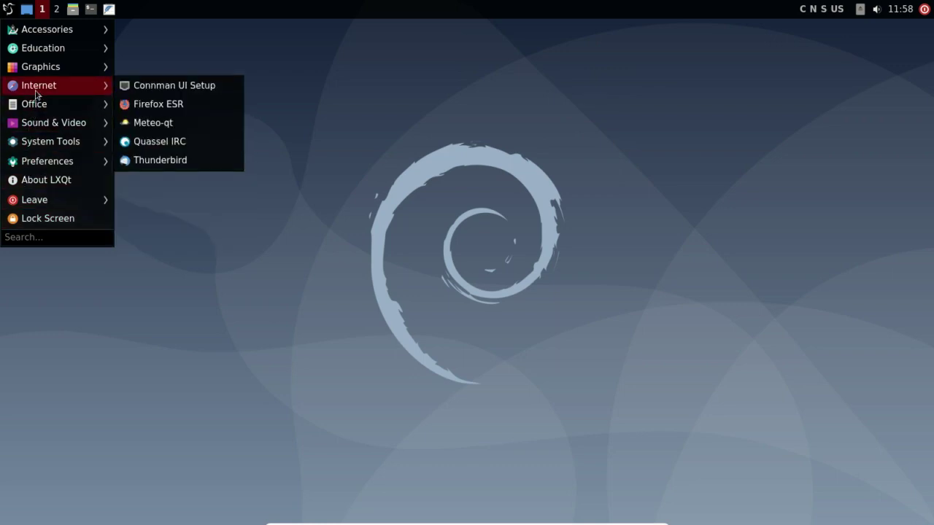
mouse_move(40, 70)
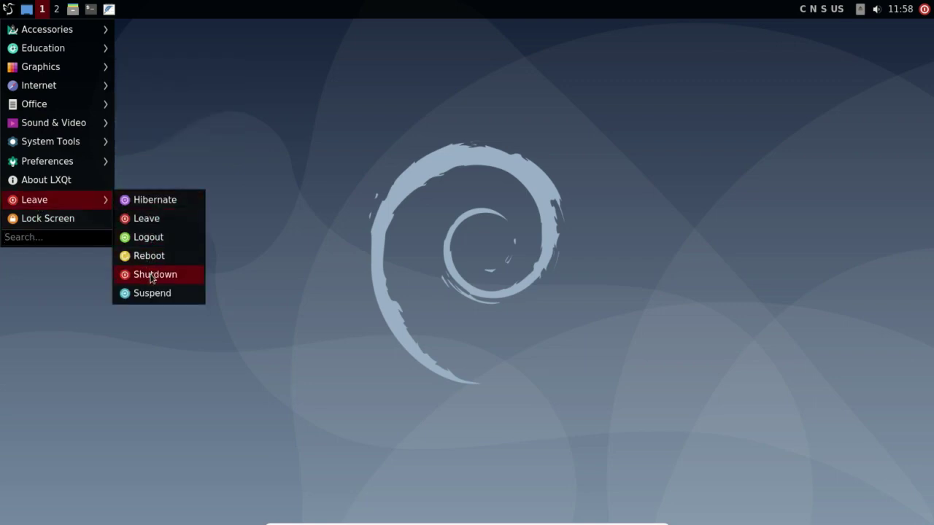
click(151, 277)
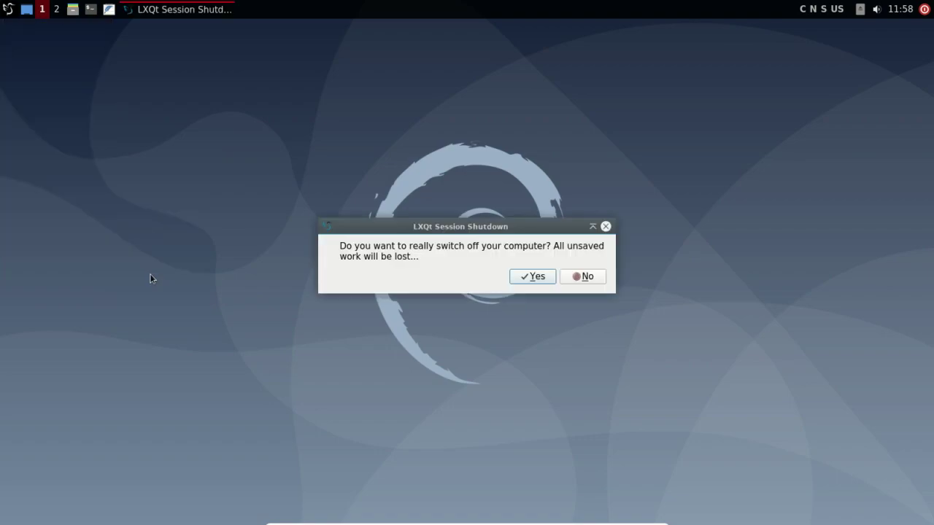